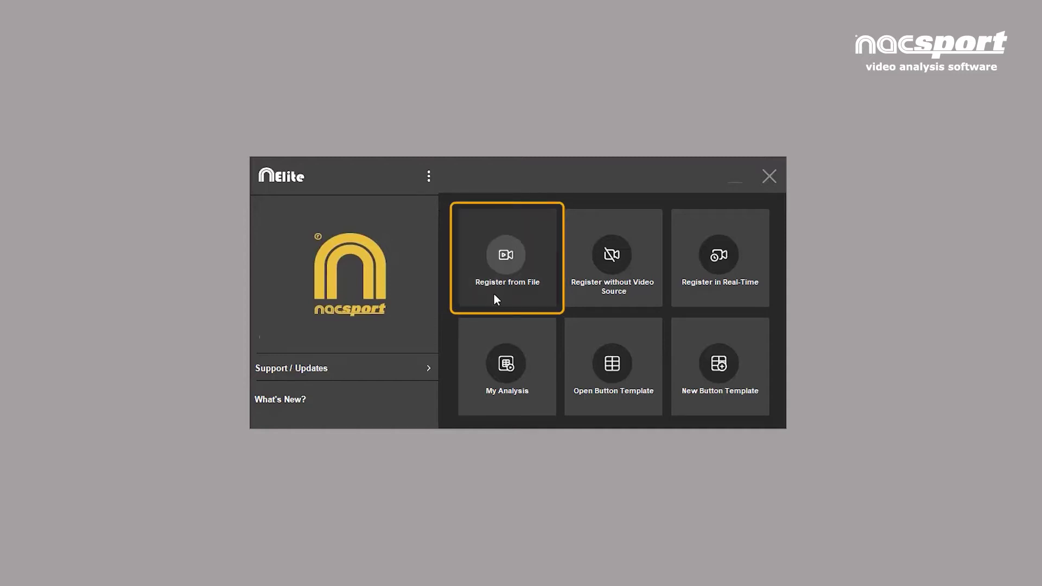
# Step: Start a Register from File analysis using the W1_vs_ SHABAB AL WASL.mp4 match video
pyautogui.click(509, 267)
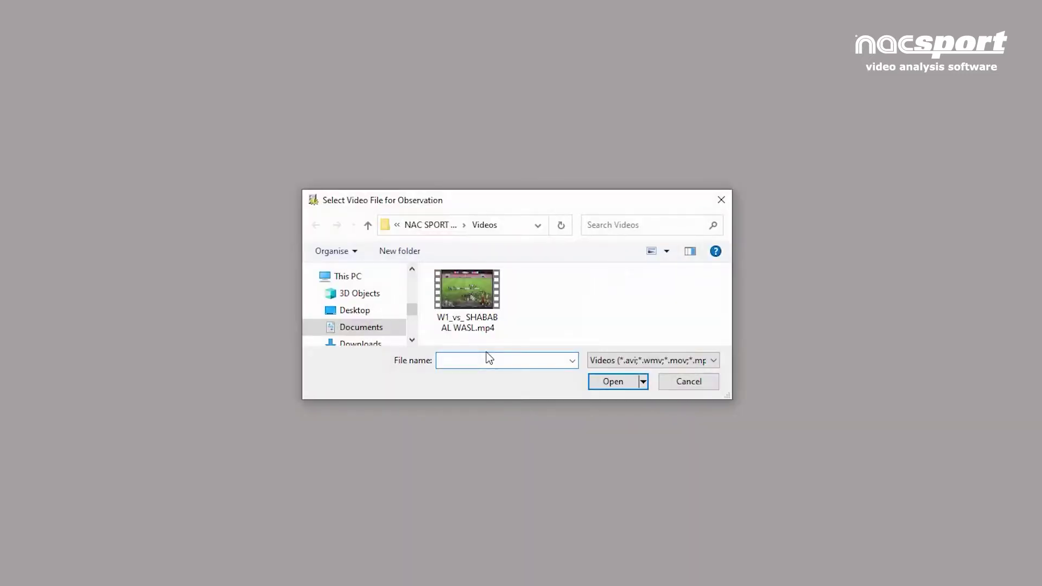
pyautogui.click(485, 323)
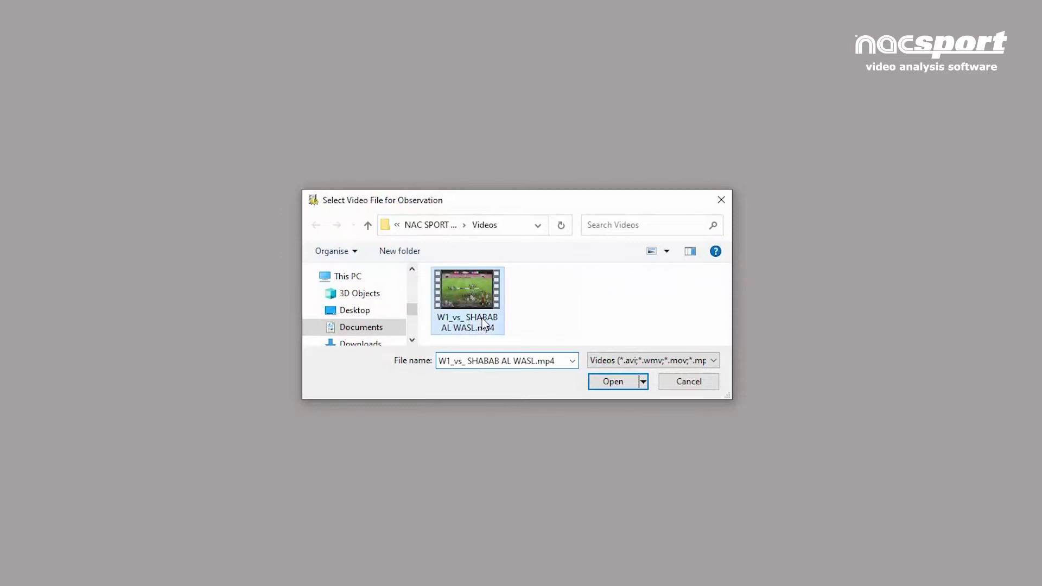
pyautogui.click(612, 381)
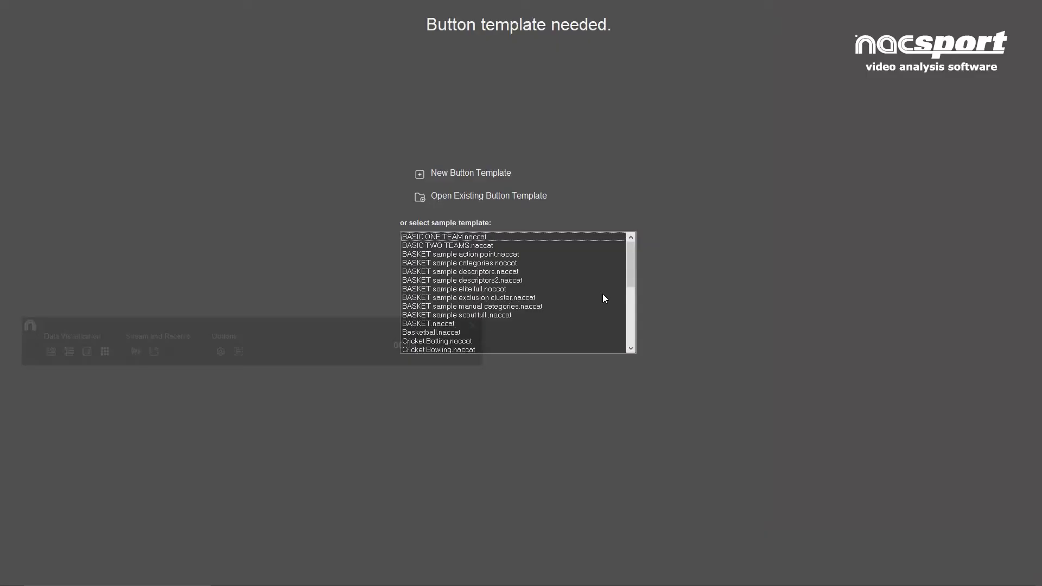
# Step: Load the existing NS_BT_S_EN.naccat button template from the TEMPLATES folder
pyautogui.moveTo(630, 272)
pyautogui.mouseDown()
pyautogui.moveTo(630, 333)
pyautogui.moveTo(634, 263)
pyautogui.mouseUp()
pyautogui.click(529, 198)
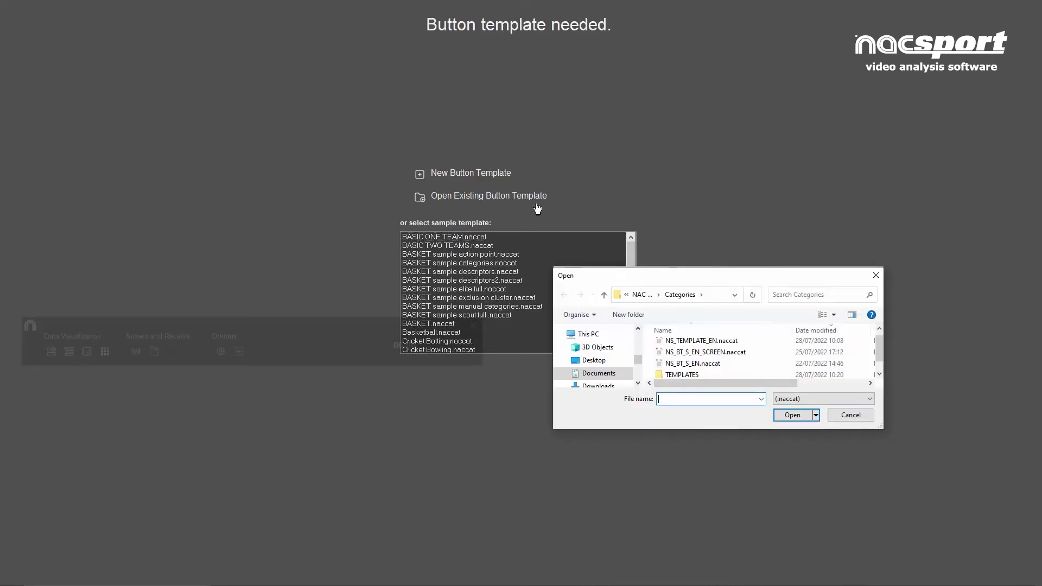
pyautogui.doubleClick(675, 374)
pyautogui.click(682, 369)
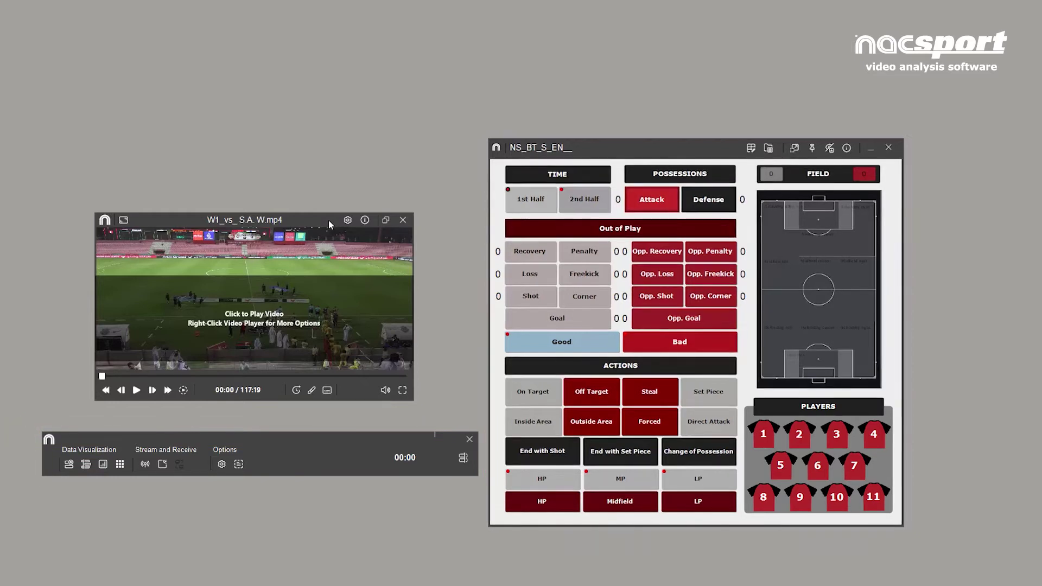
# Step: Move the video player to the top-left and enlarge it, then shift the tagging window up-right
pyautogui.moveTo(328, 224); pyautogui.dragTo(302, 118)
pyautogui.moveTo(394, 263); pyautogui.dragTo(480, 309)
pyautogui.moveTo(543, 147); pyautogui.dragTo(615, 107)
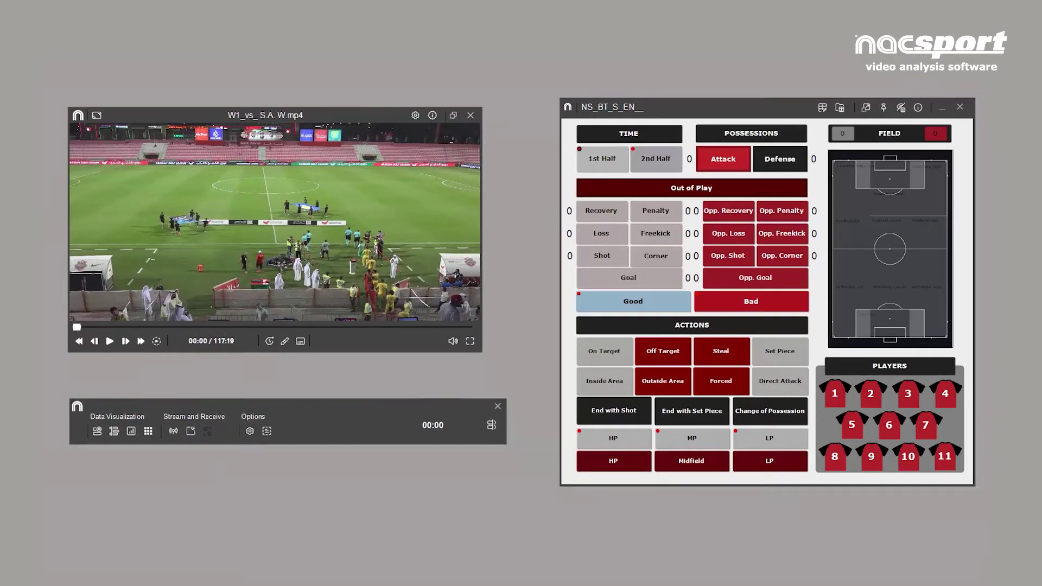
# Step: Replace the tagging template with NS_TEMPLATE_EN.naccat
pyautogui.click(840, 108)
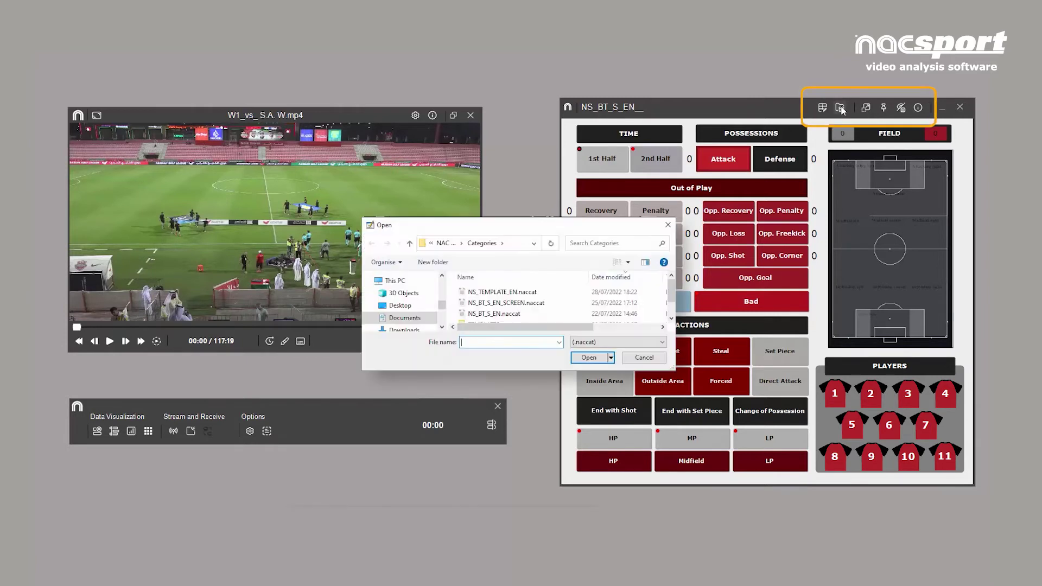
pyautogui.click(502, 292)
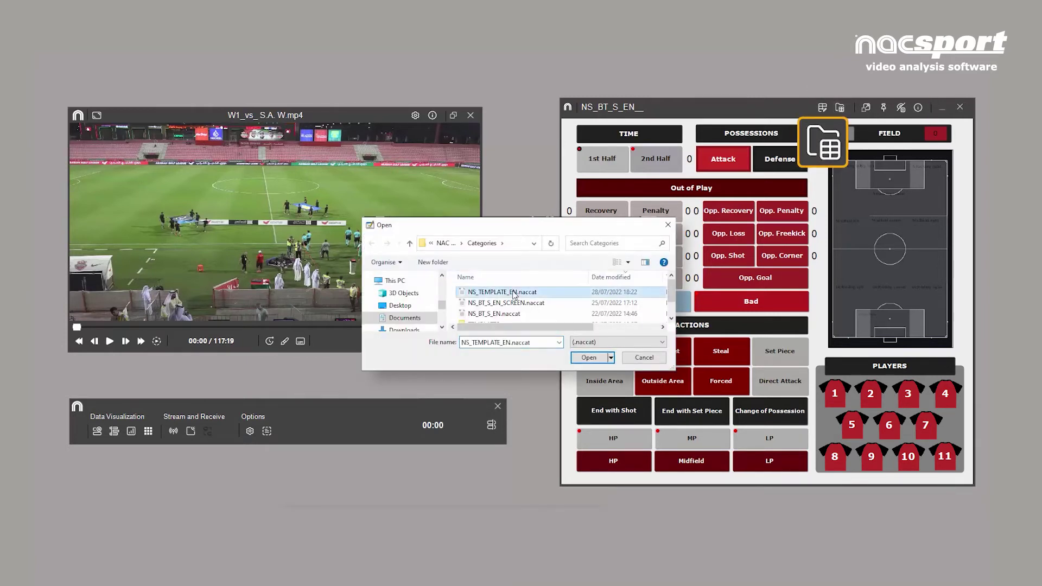
pyautogui.click(589, 358)
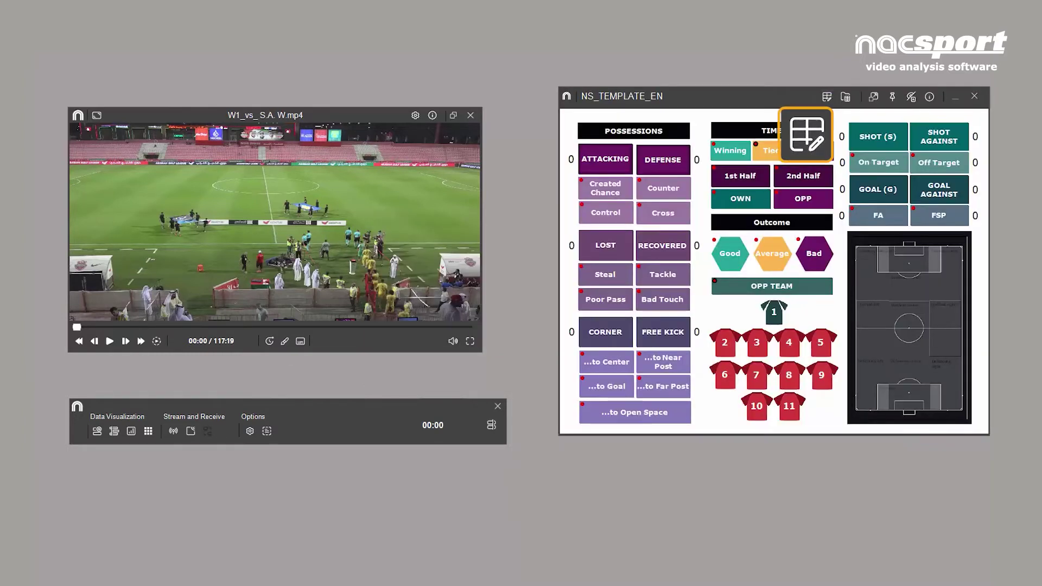
# Step: Give the Tied and Average buttons black label text in template edit mode
pyautogui.click(825, 99)
pyautogui.click(744, 187)
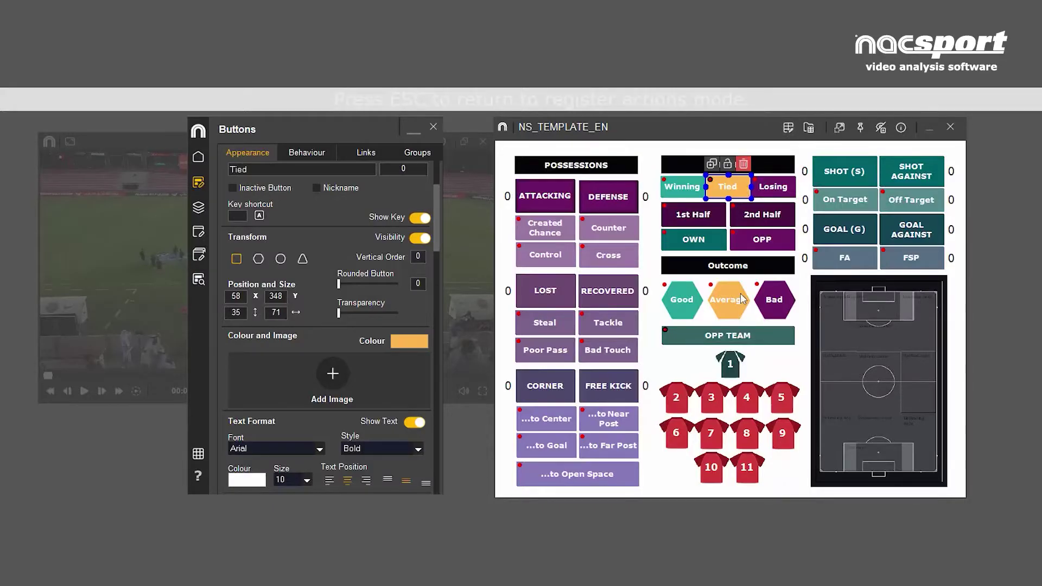
pyautogui.keyDown('ctrl'); pyautogui.click(736, 314); pyautogui.keyUp('ctrl')
pyautogui.click(247, 479)
pyautogui.click(444, 513)
pyautogui.click(743, 507)
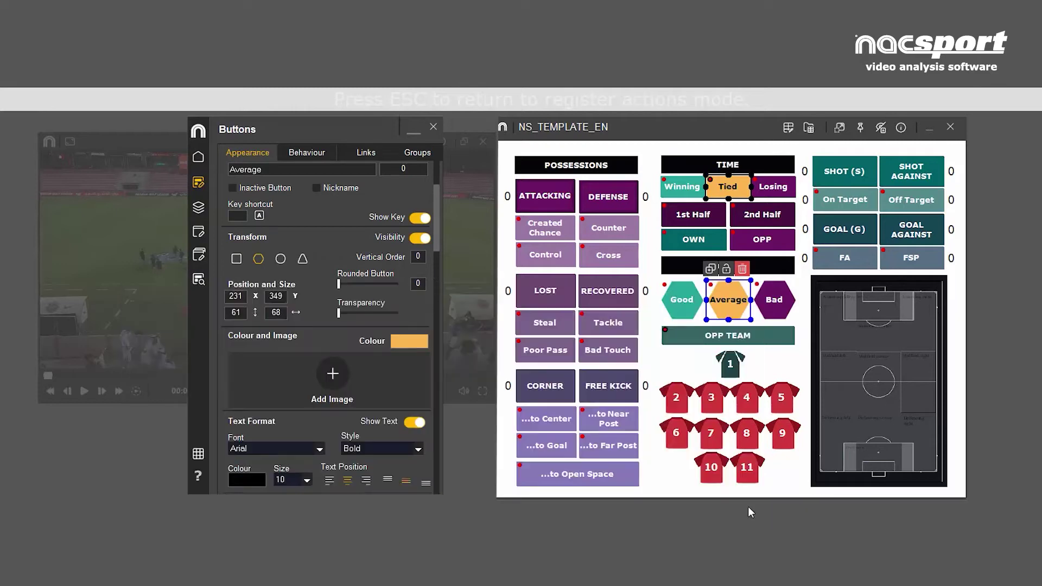
pyautogui.click(880, 128)
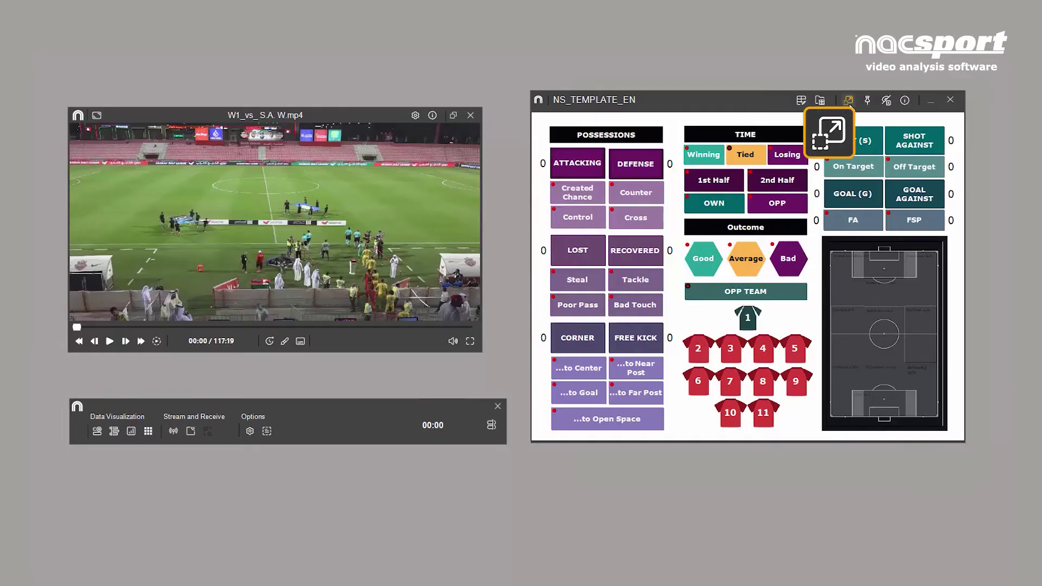
# Step: Shrink the NS_TEMPLATE_EN window, shift it right, and pin it
pyautogui.click(848, 100)
pyautogui.moveTo(964, 441); pyautogui.dragTo(932, 384)
pyautogui.moveTo(759, 101); pyautogui.dragTo(797, 104)
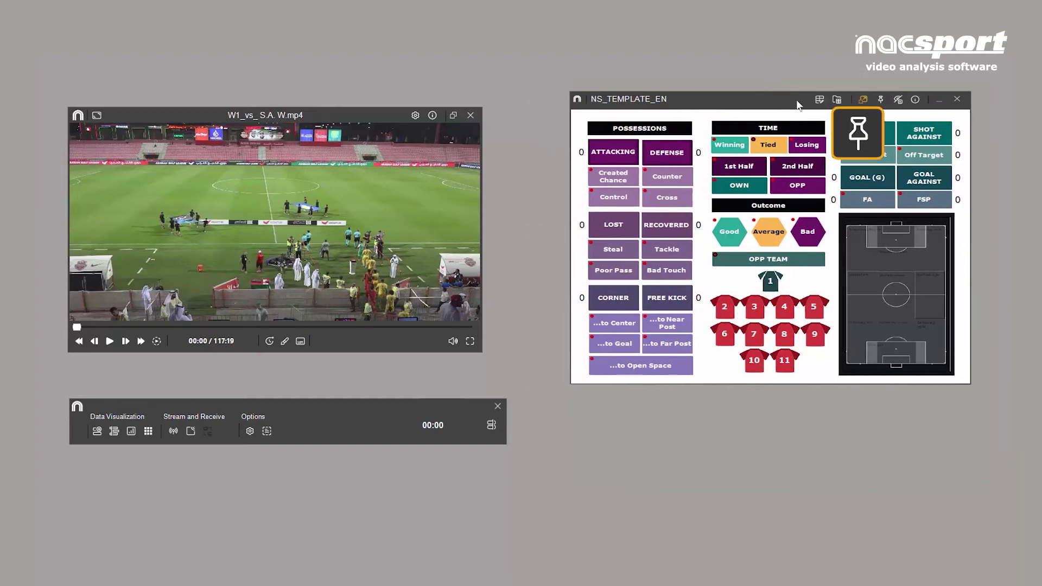
pyautogui.click(880, 101)
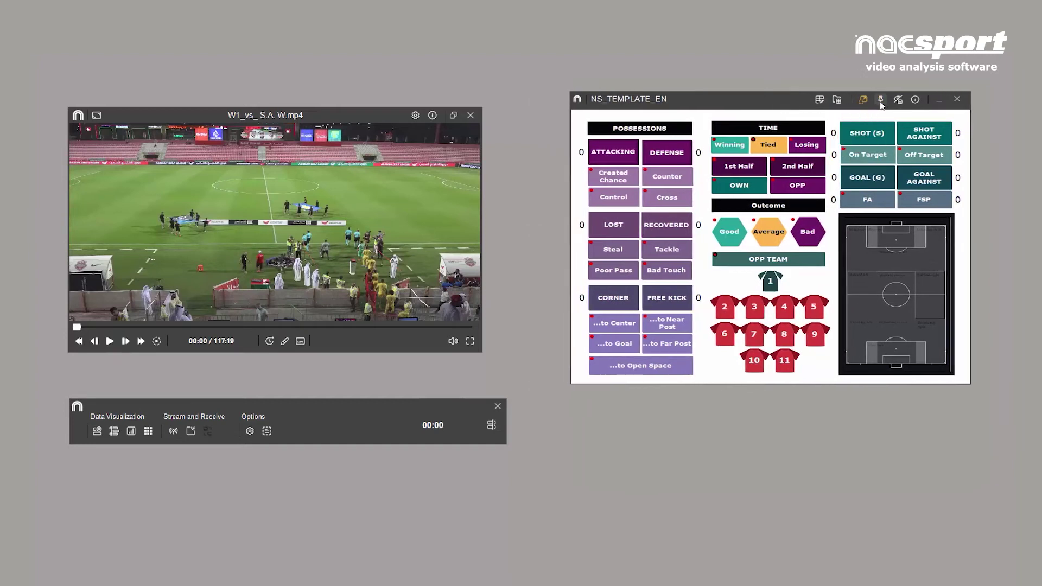
# Step: Toggle shortcut labels on and off and check the template info: 10 categories, 50 descriptors
pyautogui.click(900, 101)
pyautogui.click(899, 100)
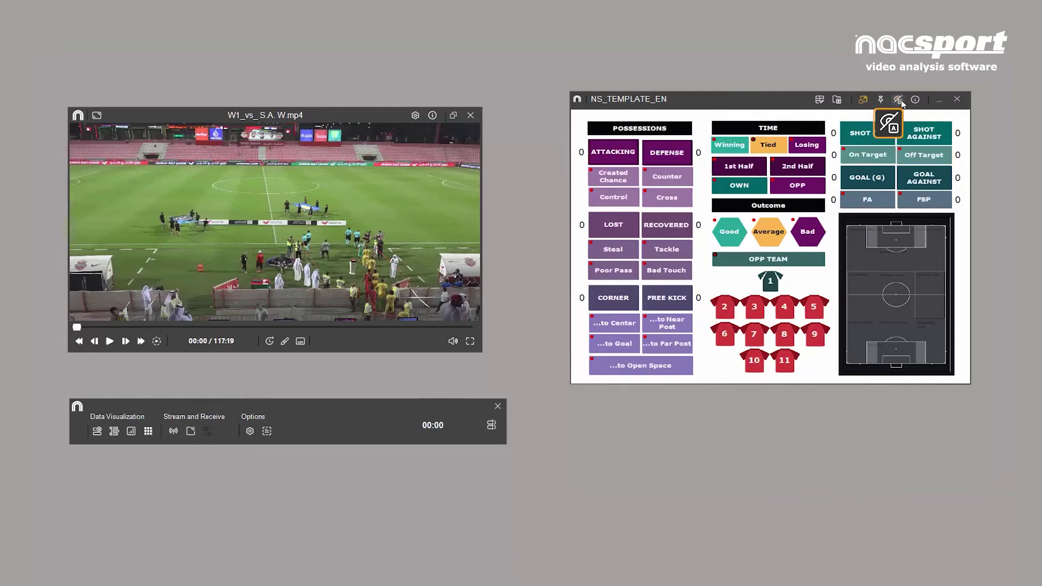
pyautogui.click(915, 100)
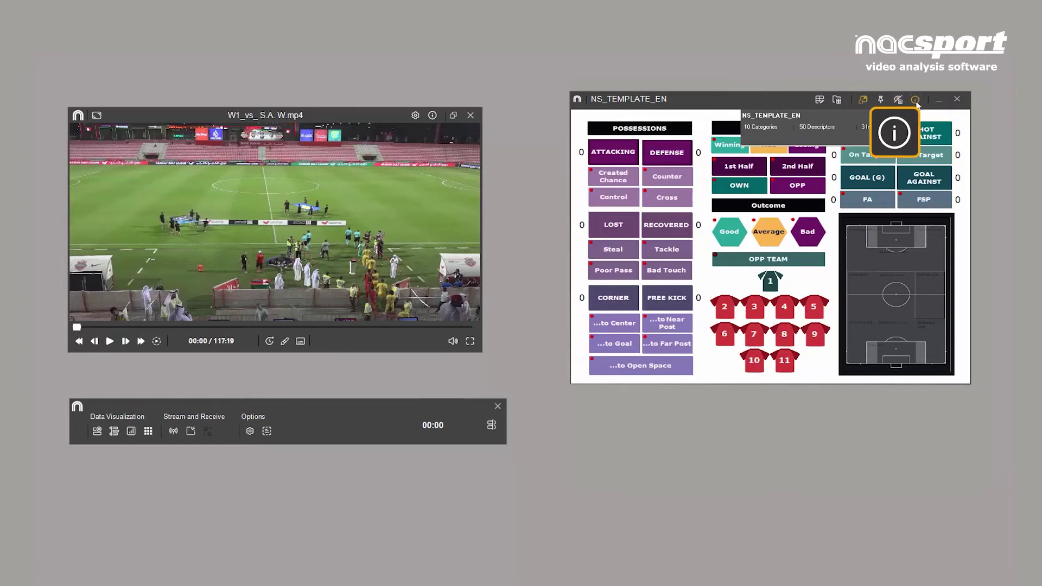
pyautogui.click(915, 101)
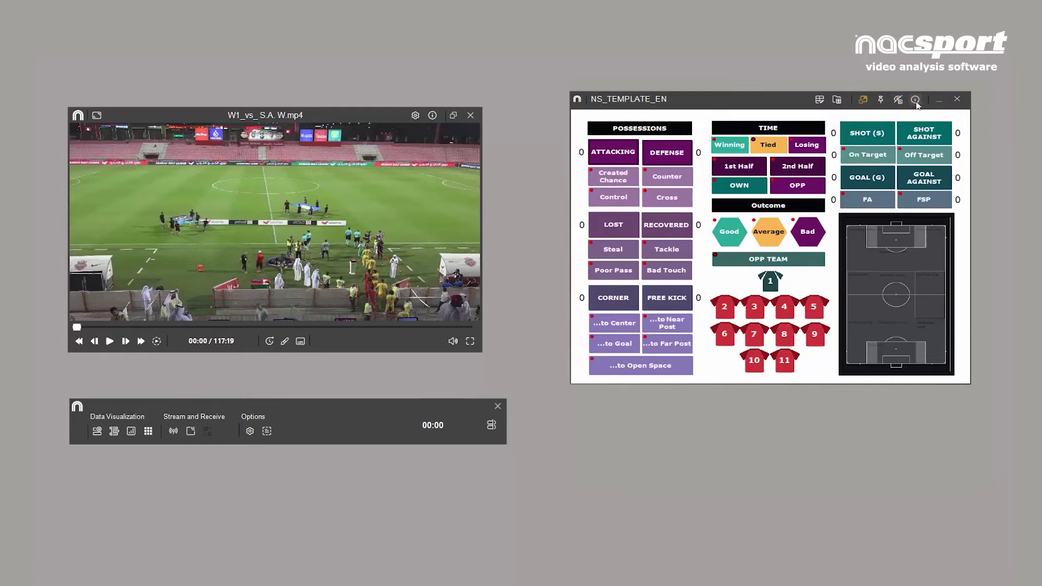
# Step: Activate Auto-Add Descriptor on the 1st Half button
pyautogui.rightClick(760, 172)
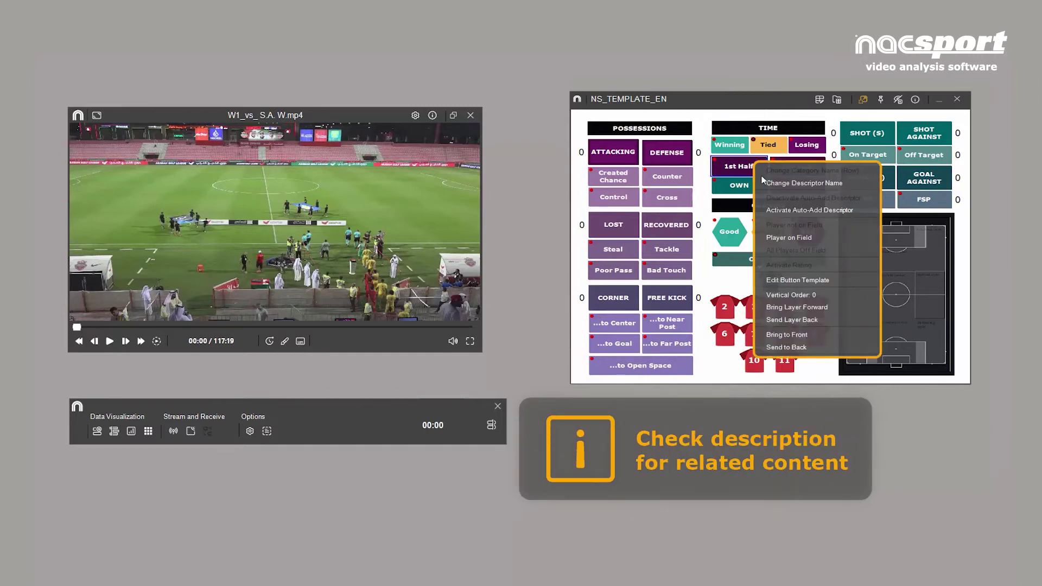
pyautogui.click(771, 211)
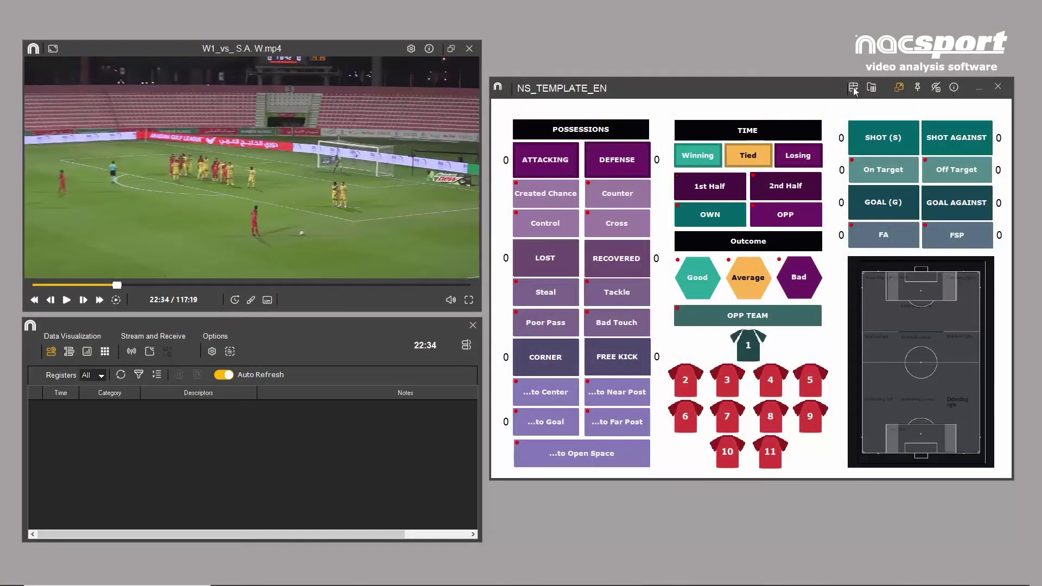
pyautogui.click(853, 87)
pyautogui.click(362, 110)
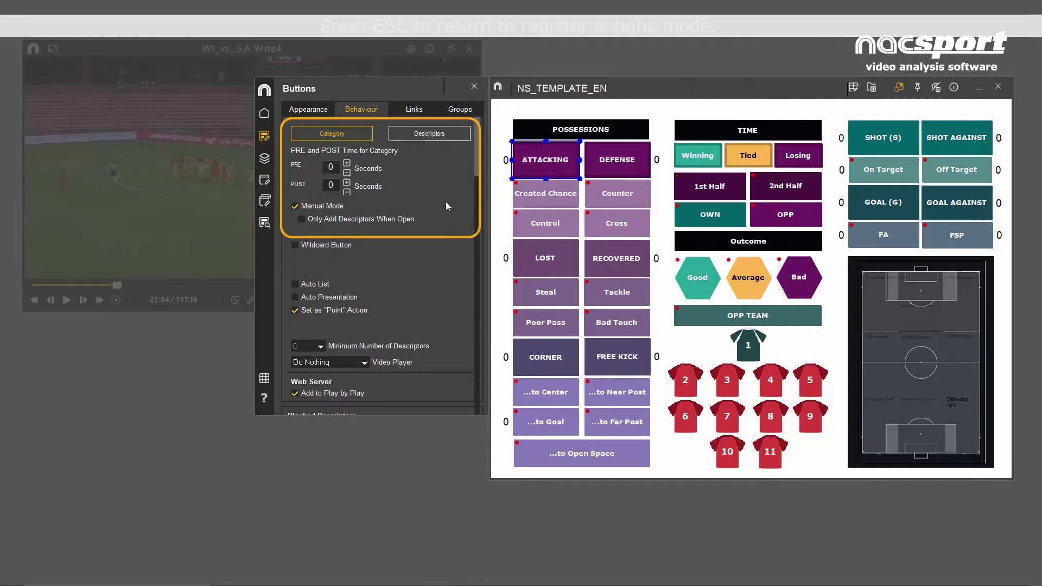
pyautogui.click(525, 252)
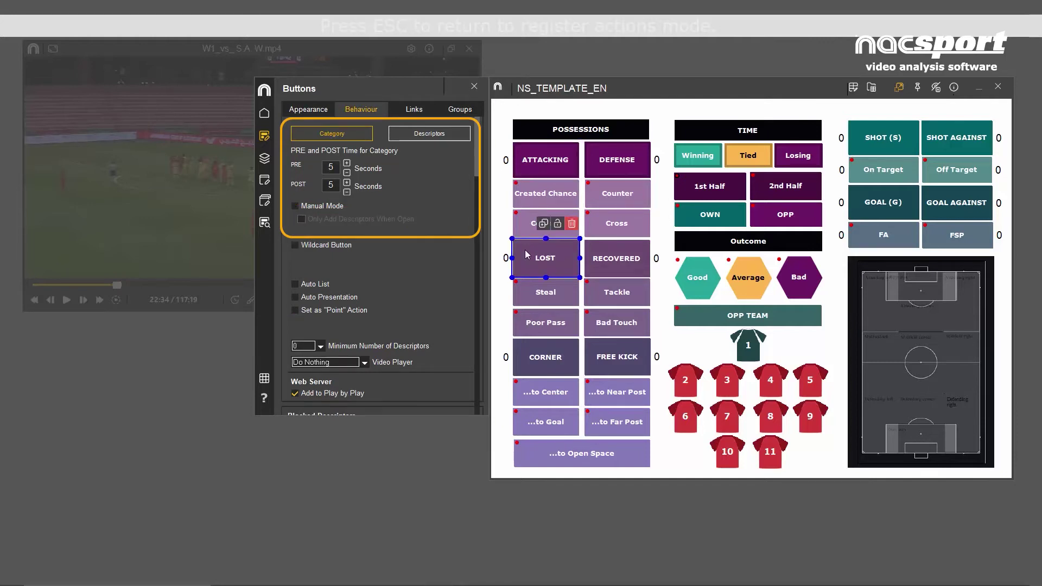
pyautogui.click(529, 289)
pyautogui.click(474, 85)
pyautogui.press('Escape')
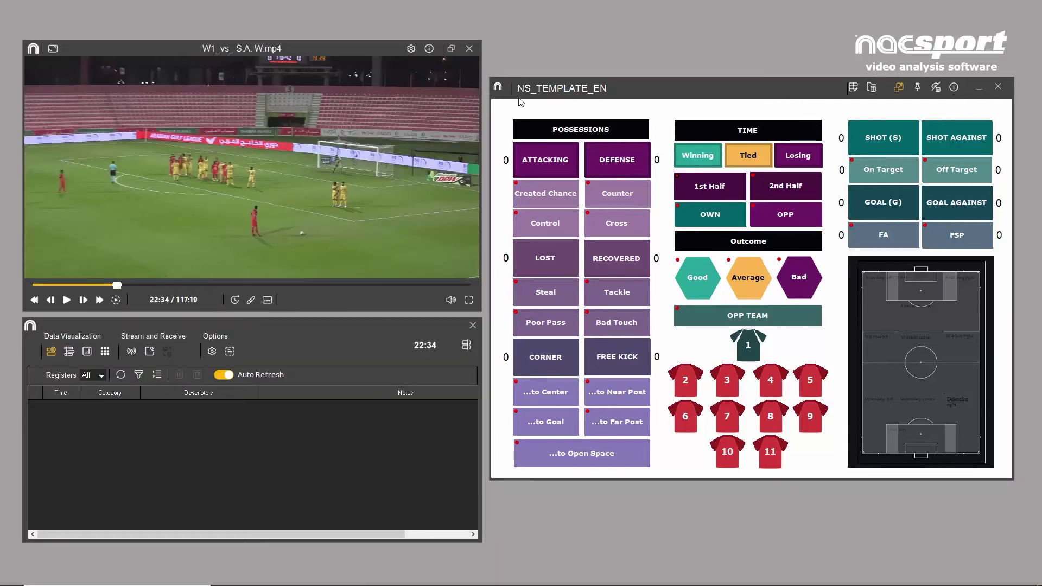
# Step: Tag a shot at 22:34 and log the Tied, Winning, Losing, then Tied score states
pyautogui.click(876, 143)
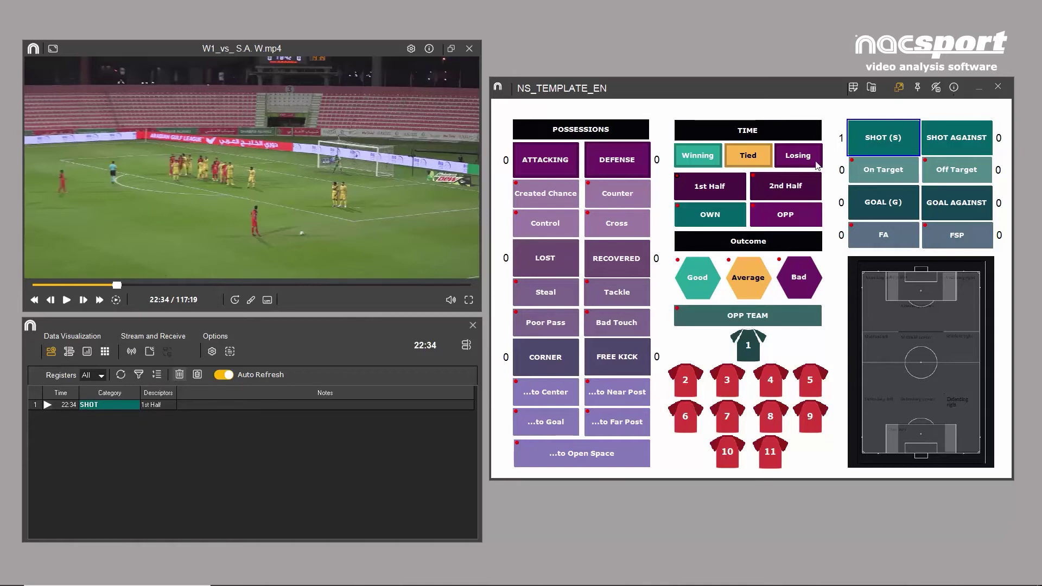
pyautogui.click(753, 159)
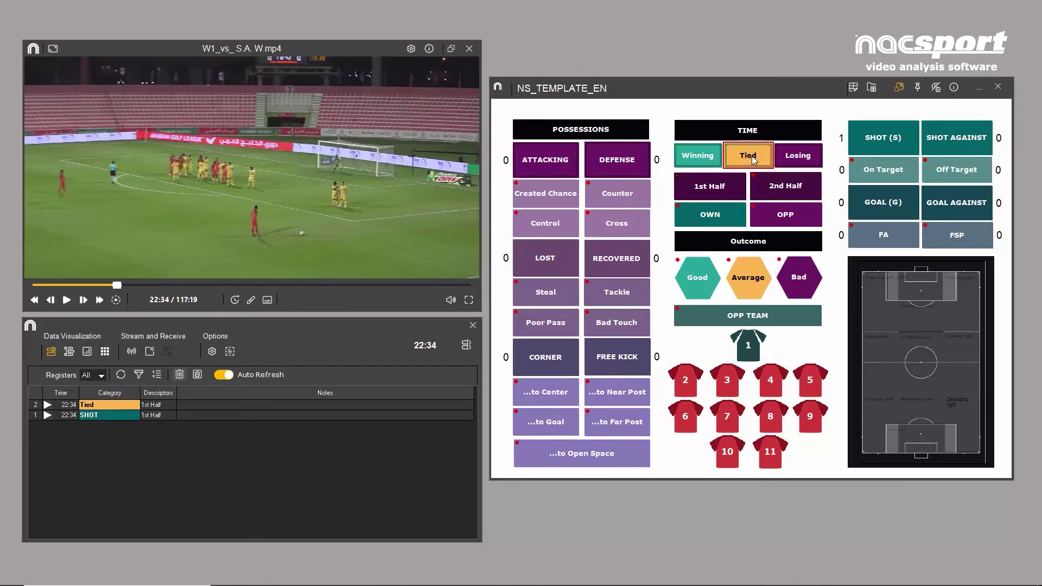
pyautogui.click(753, 158)
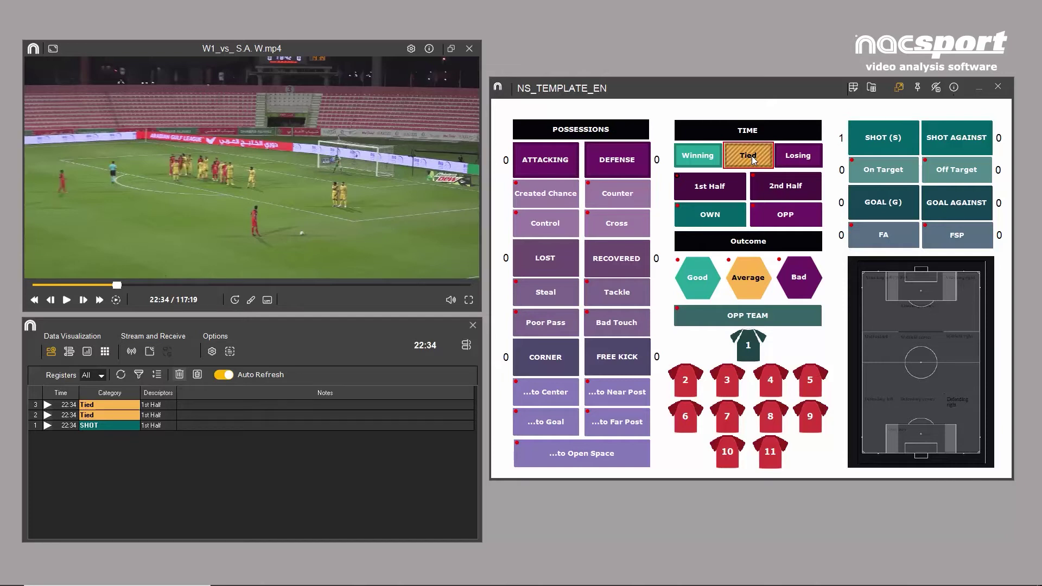
pyautogui.click(698, 160)
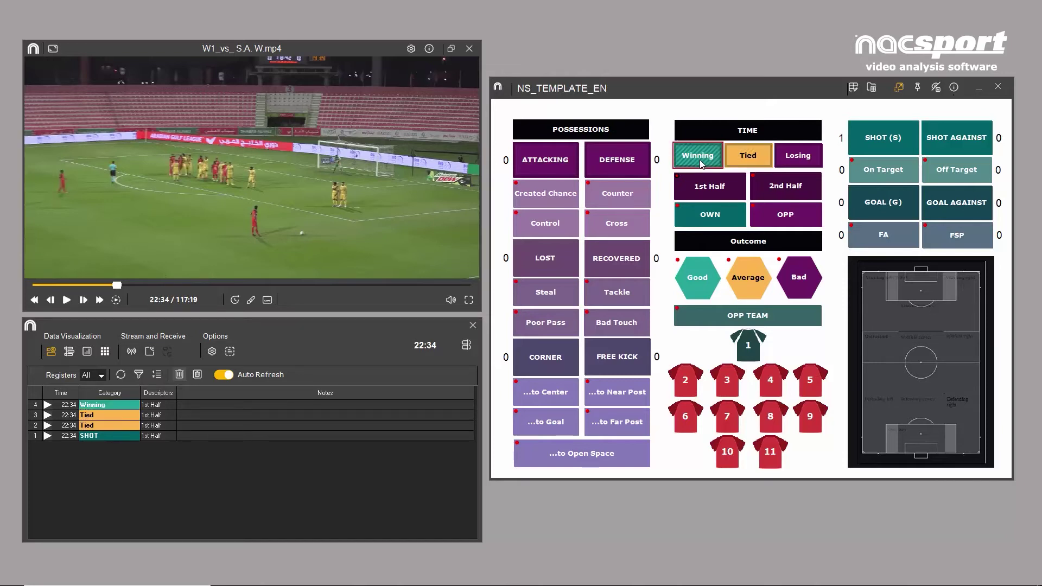
pyautogui.click(807, 161)
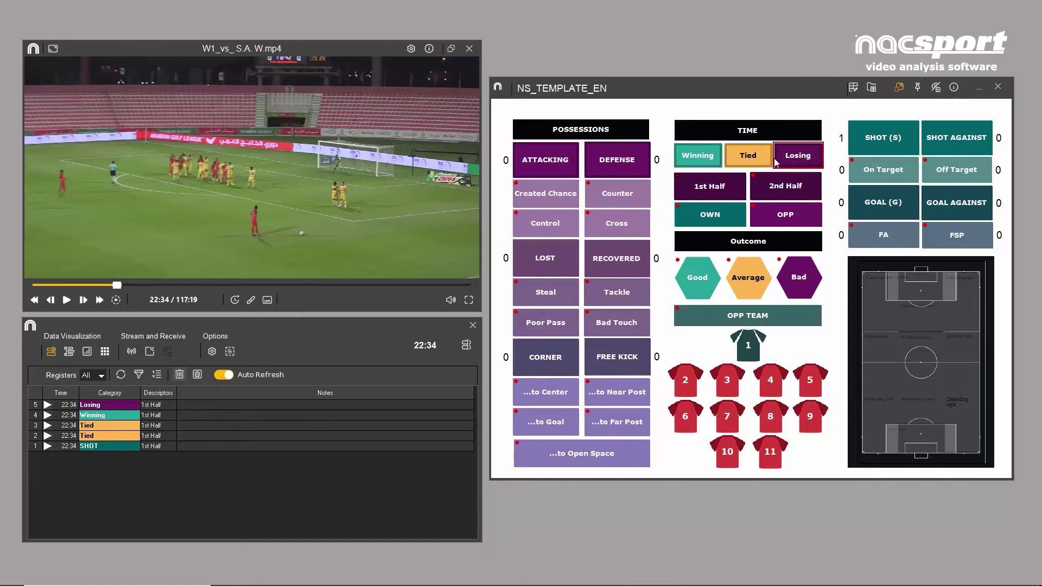
pyautogui.click(754, 159)
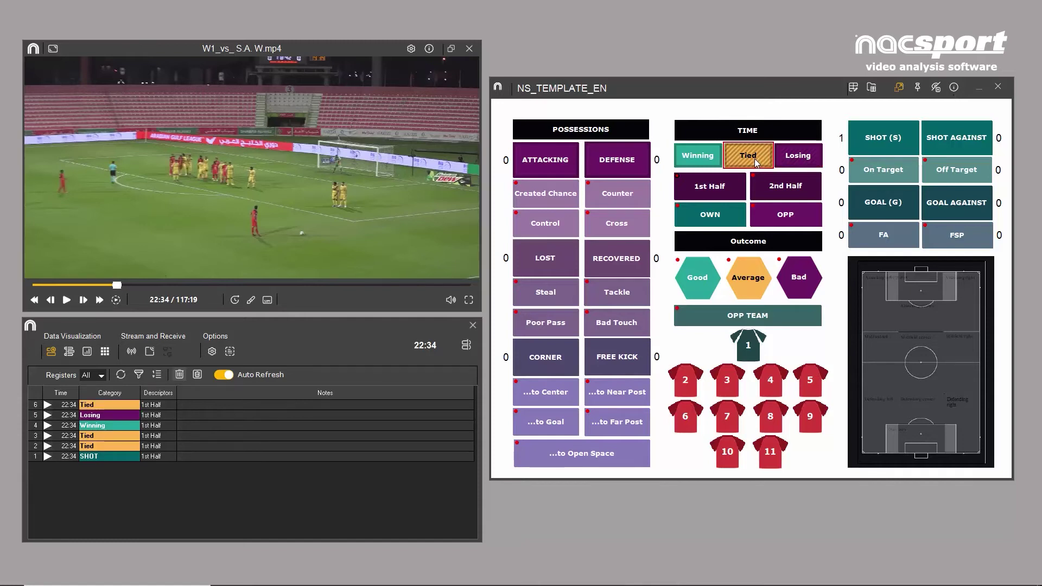
# Step: Record two ATTACKING possession registers, ending the active Tied tag with Esc
pyautogui.click(563, 172)
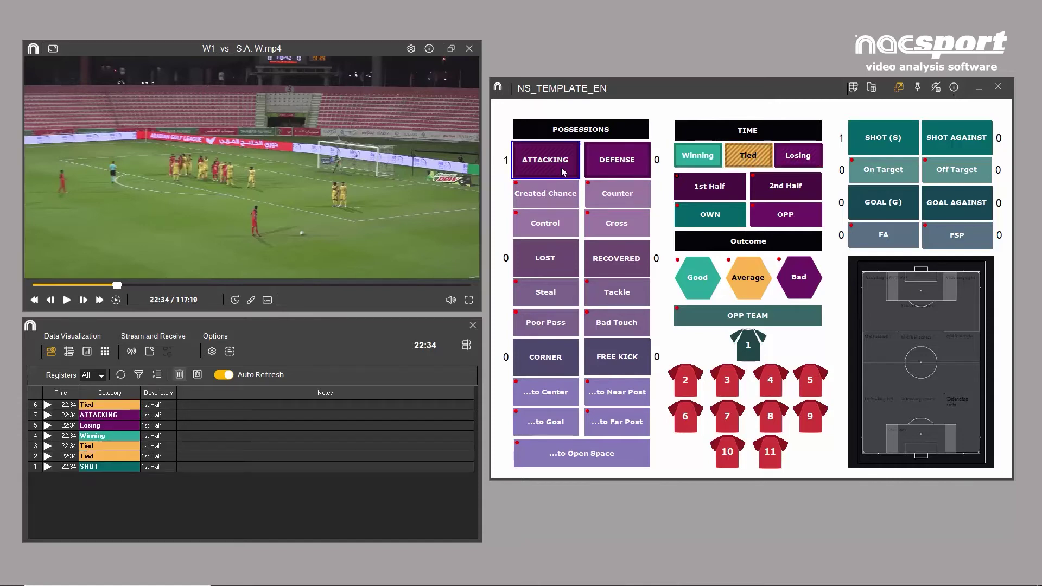
pyautogui.press('Escape')
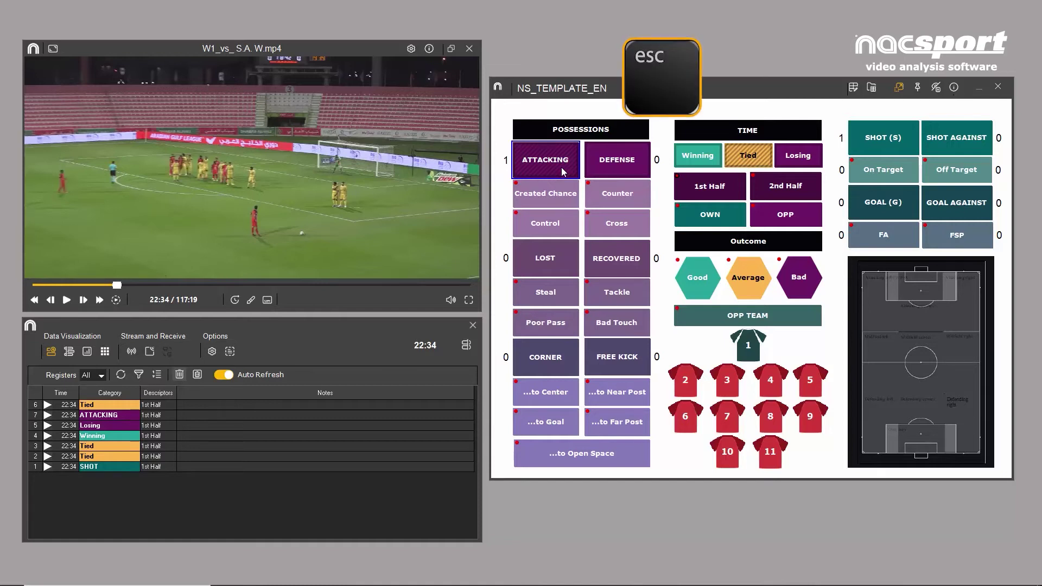
pyautogui.click(561, 167)
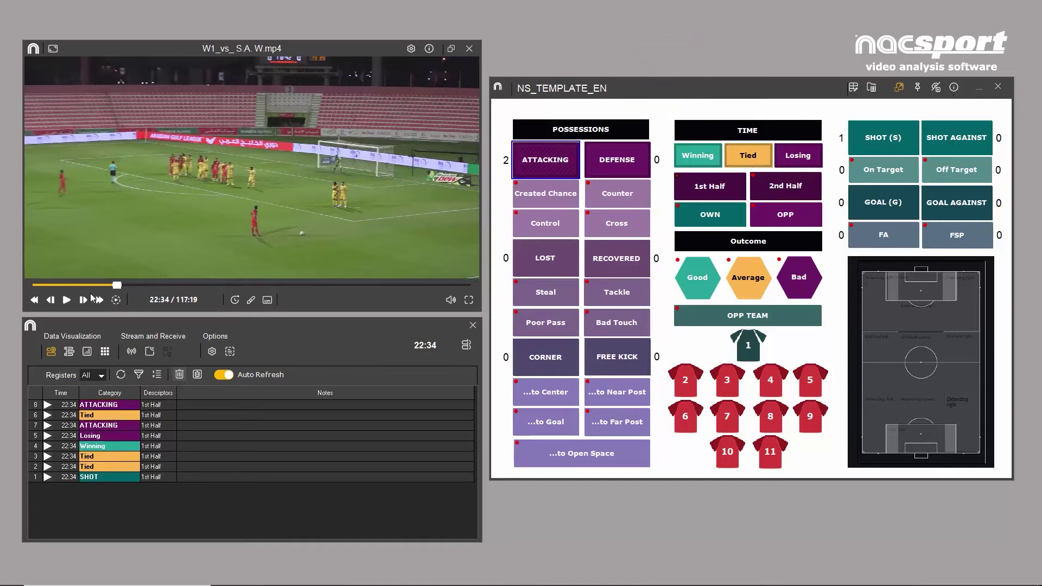
# Step: Play the video and tag a 22:44 shot as Off Target by player 8
pyautogui.click(68, 298)
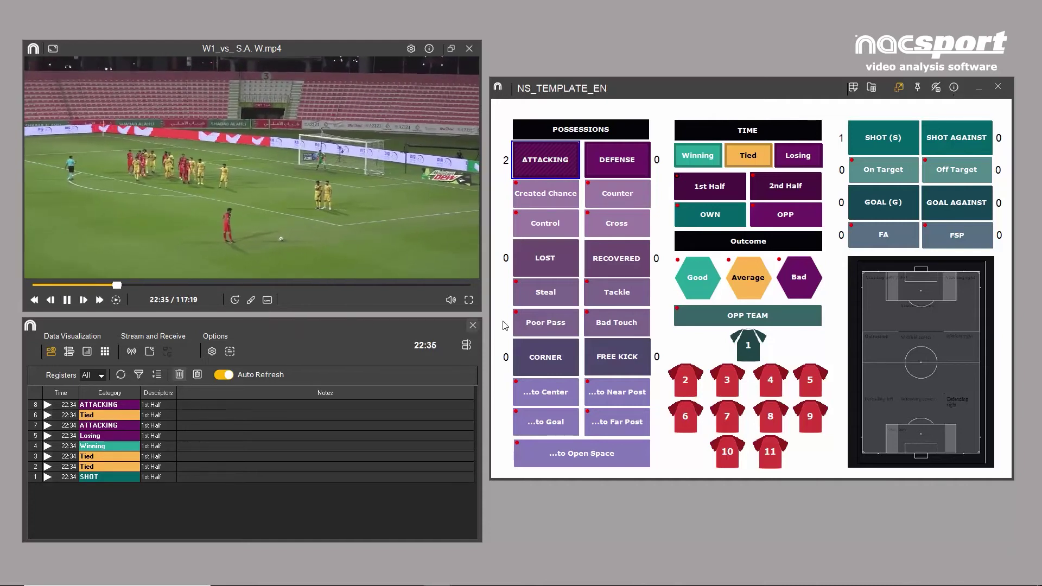
pyautogui.click(871, 136)
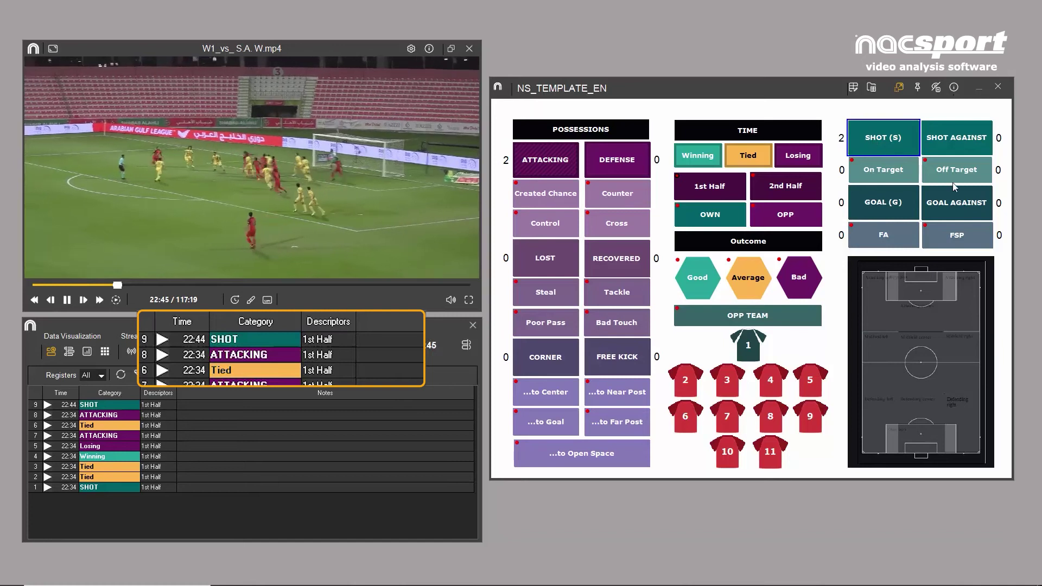
pyautogui.click(959, 171)
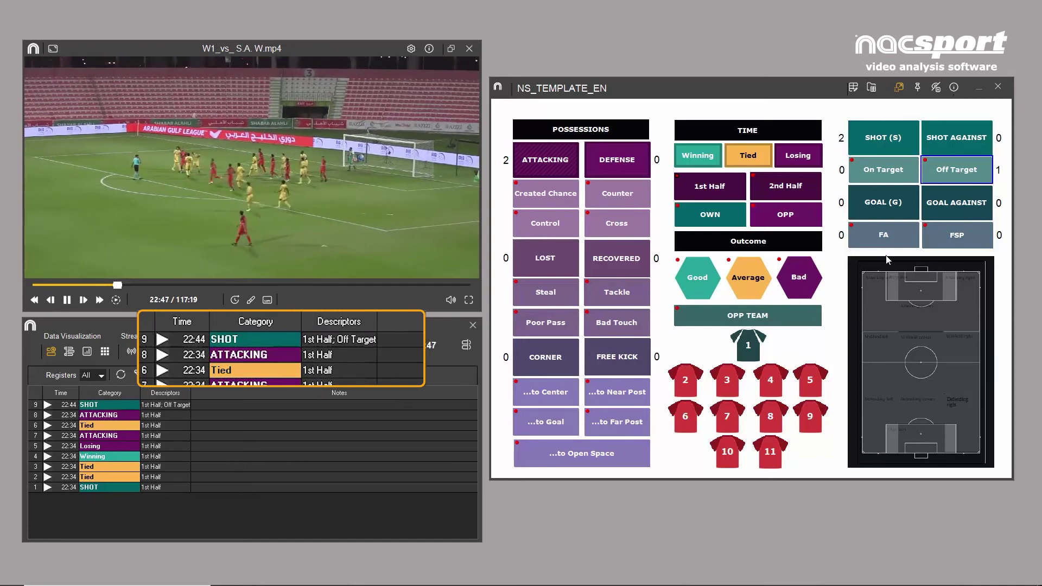
pyautogui.click(774, 424)
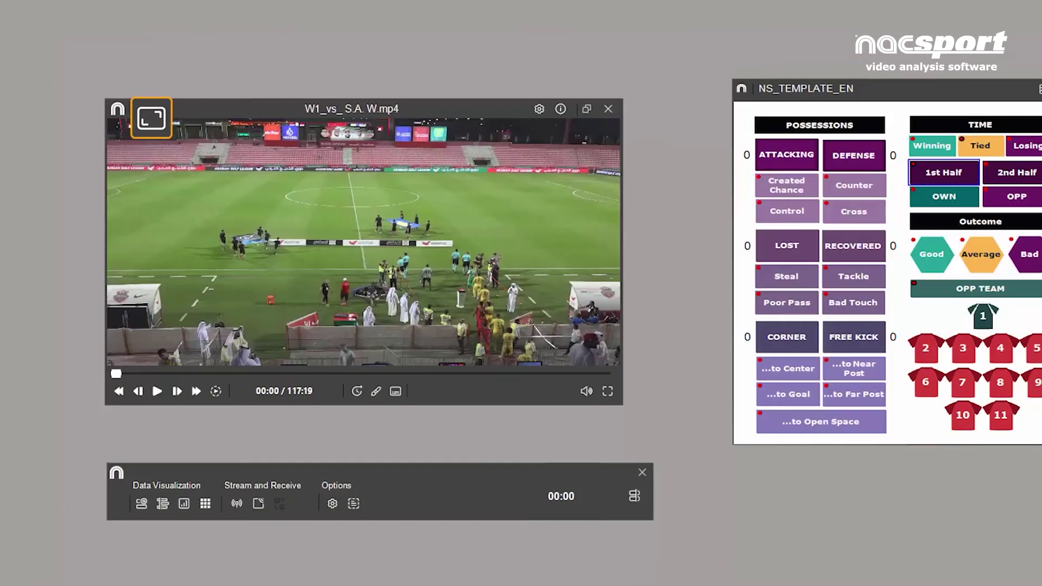
pyautogui.click(141, 108)
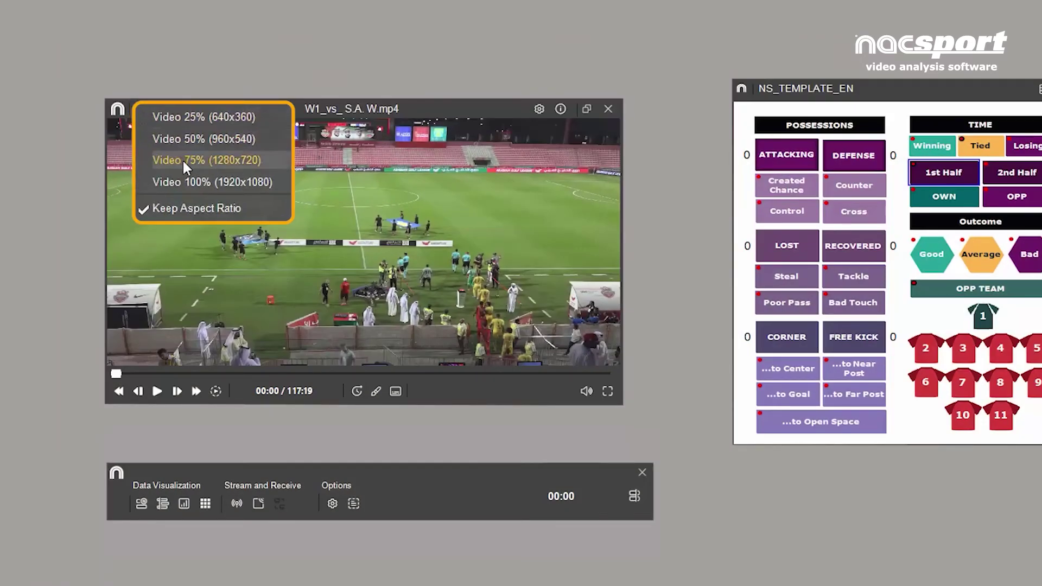
# Step: Resize the match video to 75%, then 25%, and finally 50% (960x540)
pyautogui.click(175, 151)
pyautogui.click(122, 89)
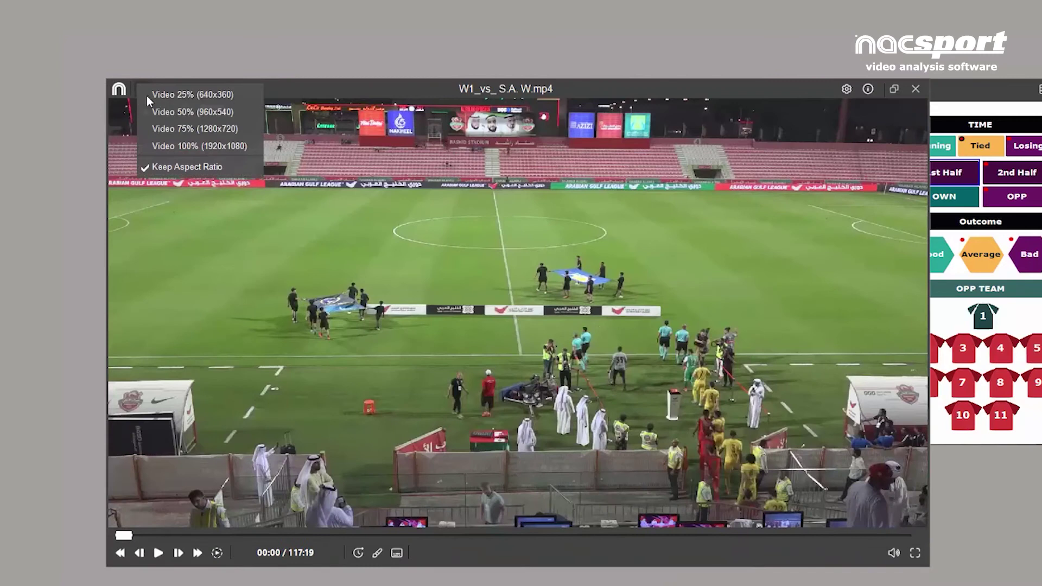
pyautogui.click(159, 97)
pyautogui.click(145, 89)
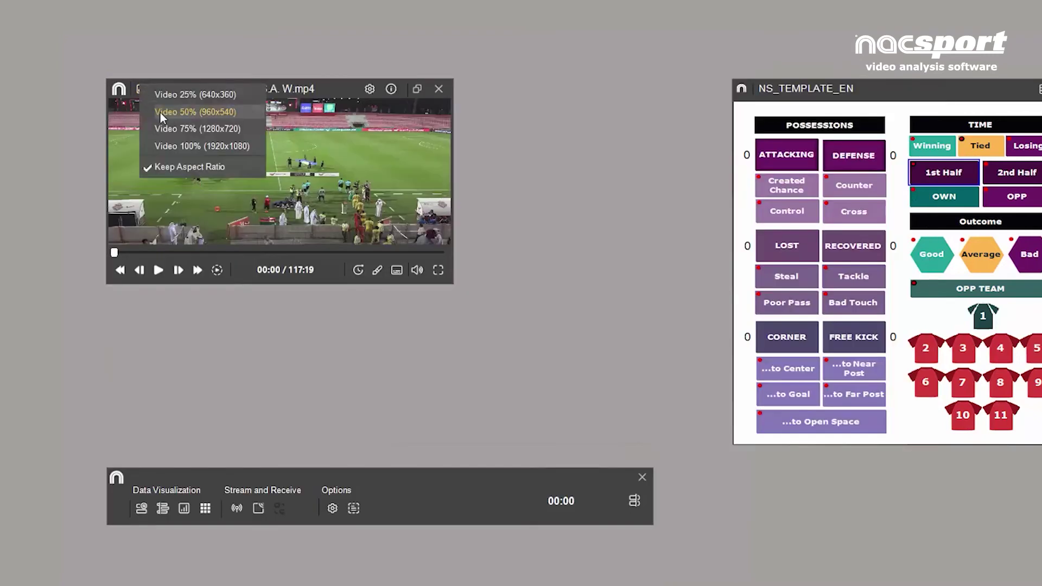
pyautogui.click(159, 111)
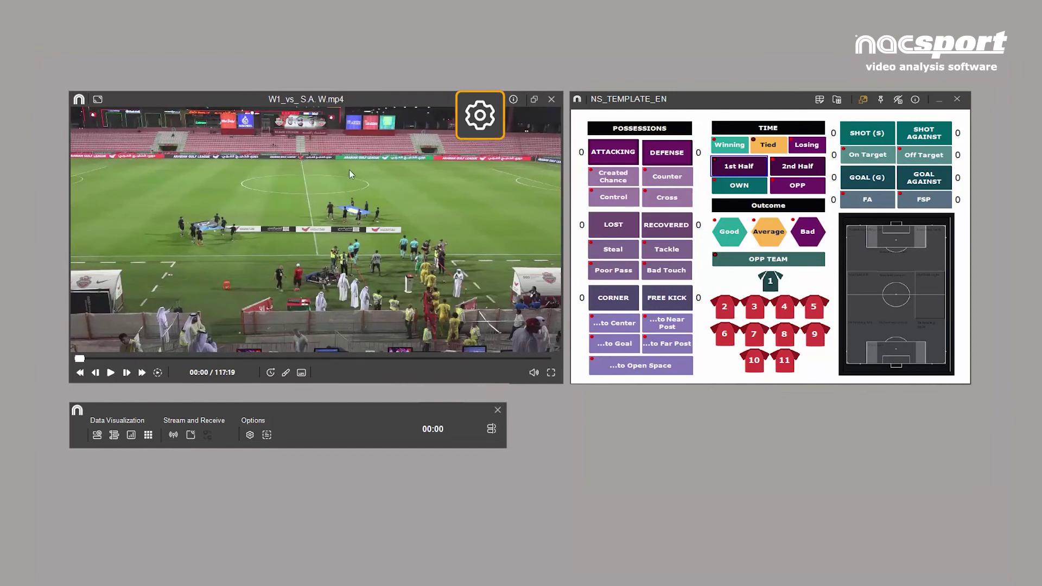
# Step: Open and close the Link Multiple Angles and Keyboard Video Control settings
pyautogui.rightClick(386, 182)
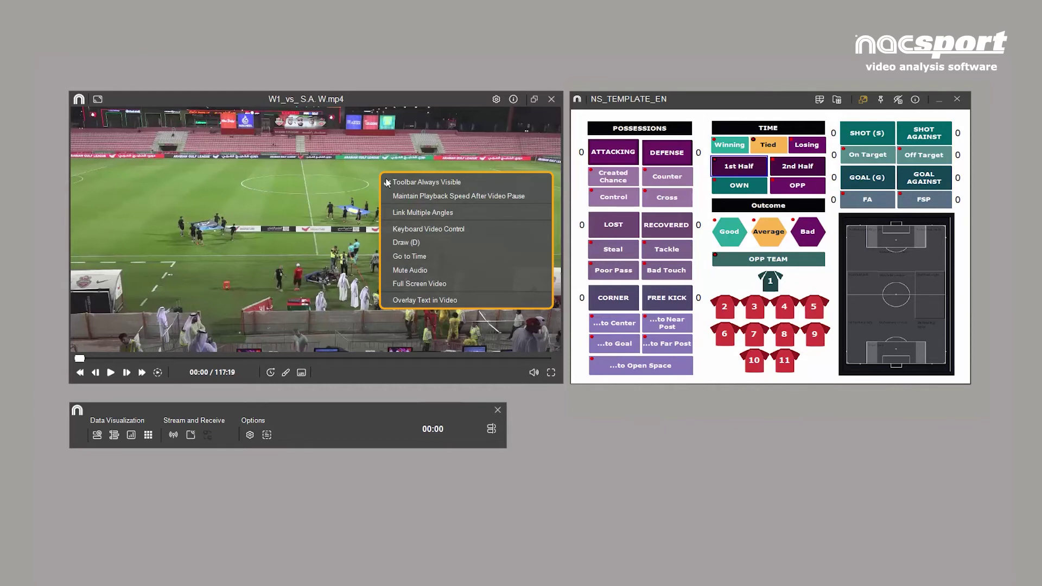
pyautogui.click(389, 214)
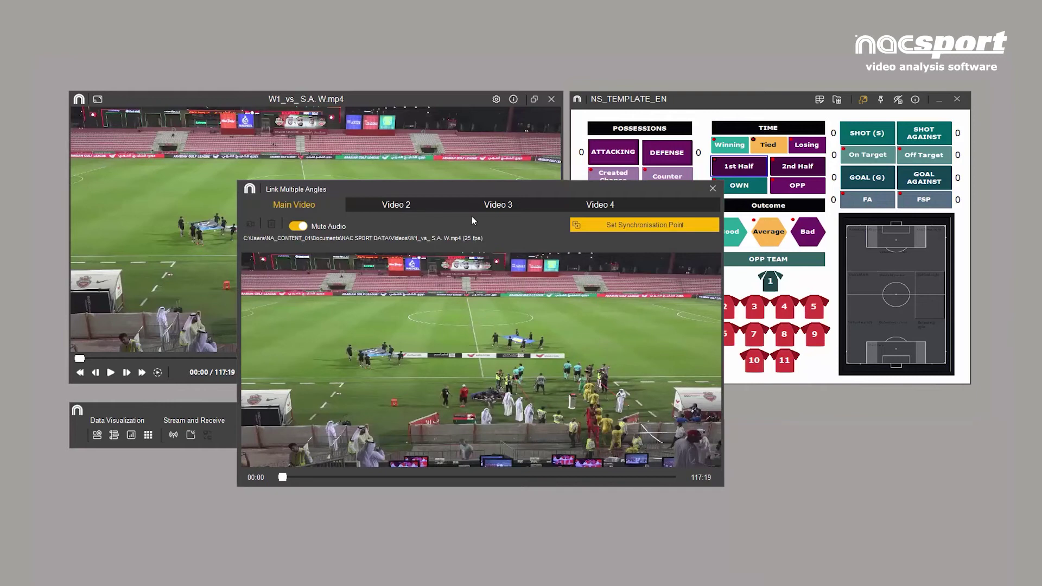
pyautogui.click(713, 188)
pyautogui.rightClick(379, 170)
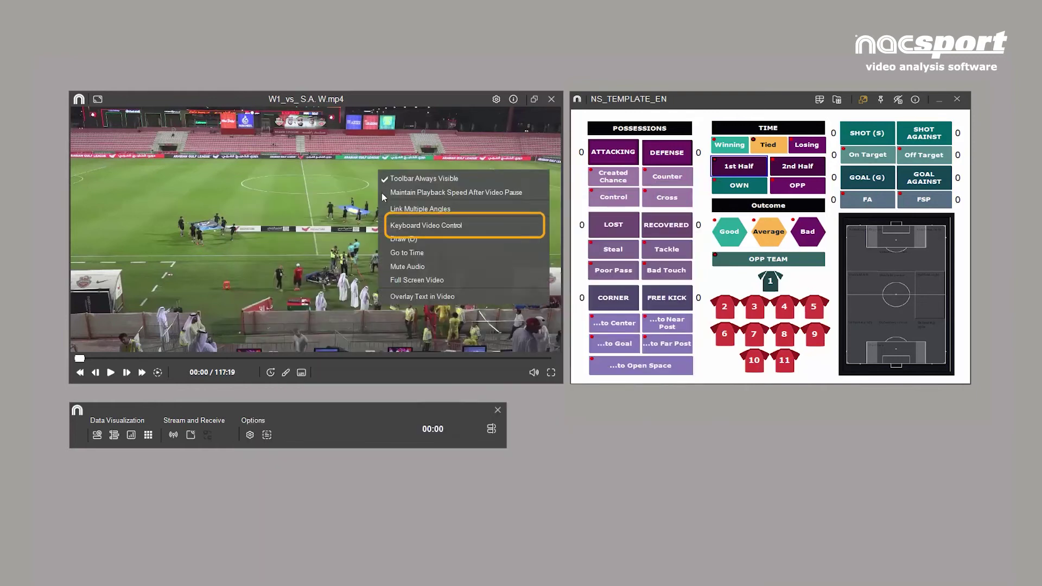
pyautogui.click(392, 226)
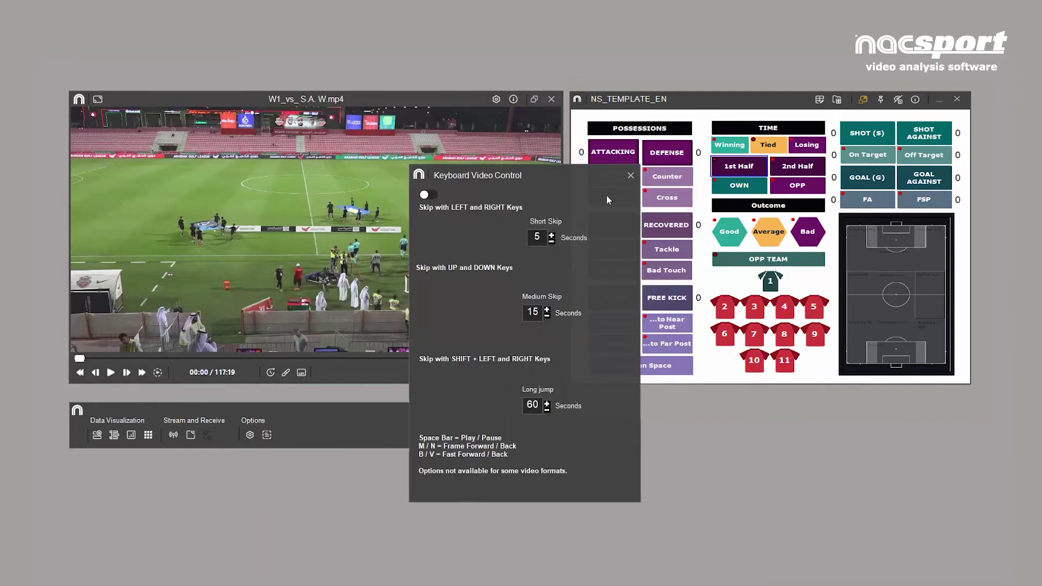
pyautogui.click(630, 176)
# Step: Try the Draw editor and toggle Overlay Text on and off without keeping changes
pyautogui.rightClick(389, 184)
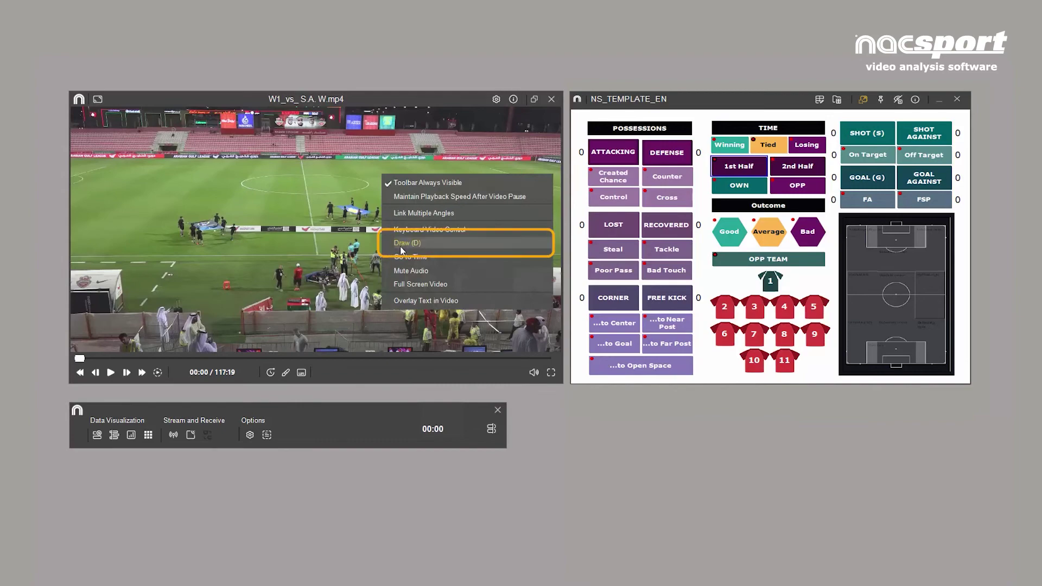
pyautogui.click(399, 246)
pyautogui.press('Escape')
pyautogui.rightClick(382, 172)
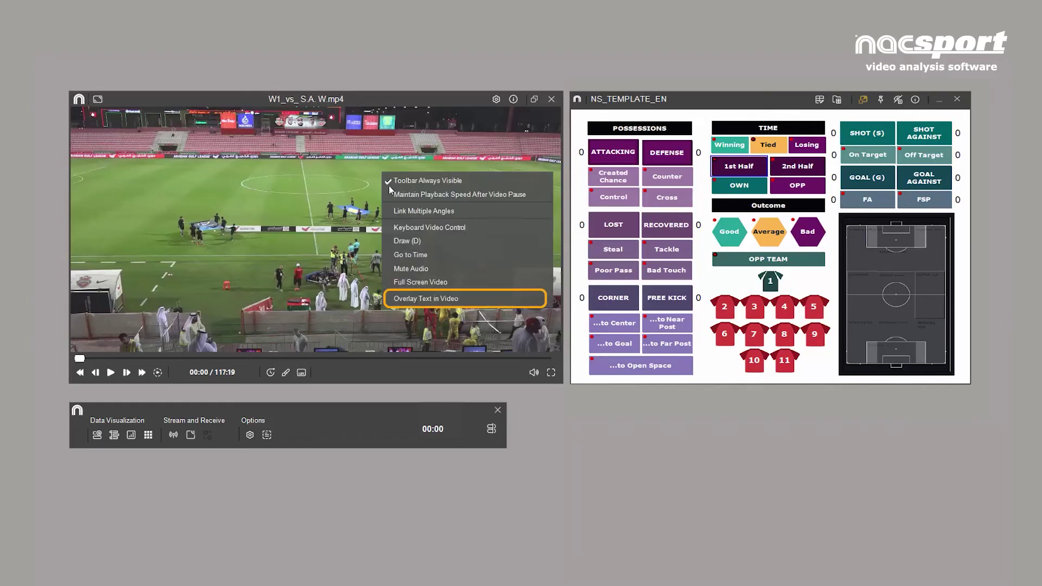
pyautogui.click(404, 297)
pyautogui.click(584, 244)
pyautogui.click(586, 245)
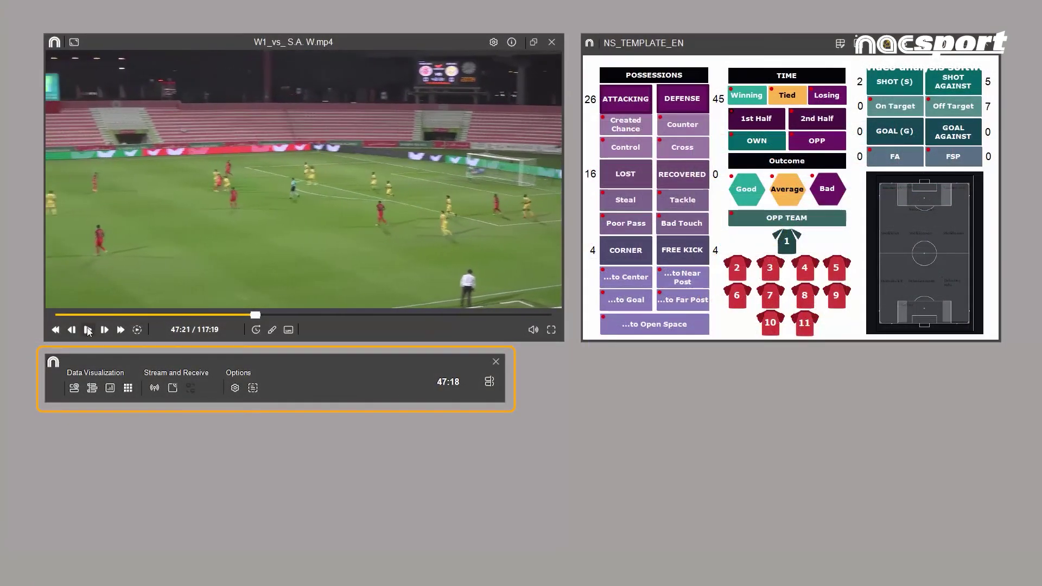
# Step: Pause the video and show the registers list, sorted newest first, in an enlarged panel
pyautogui.click(86, 329)
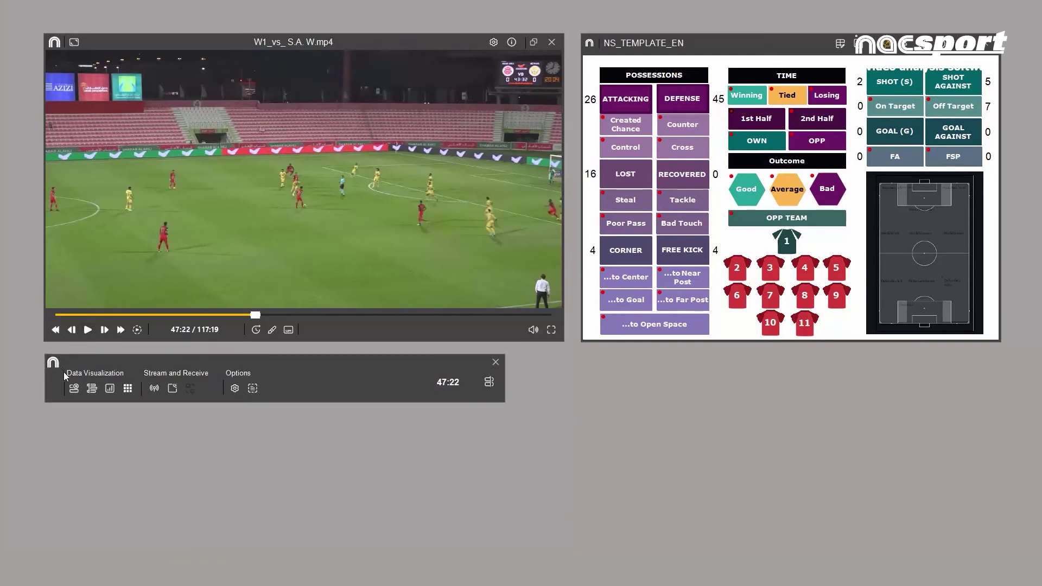
pyautogui.click(74, 389)
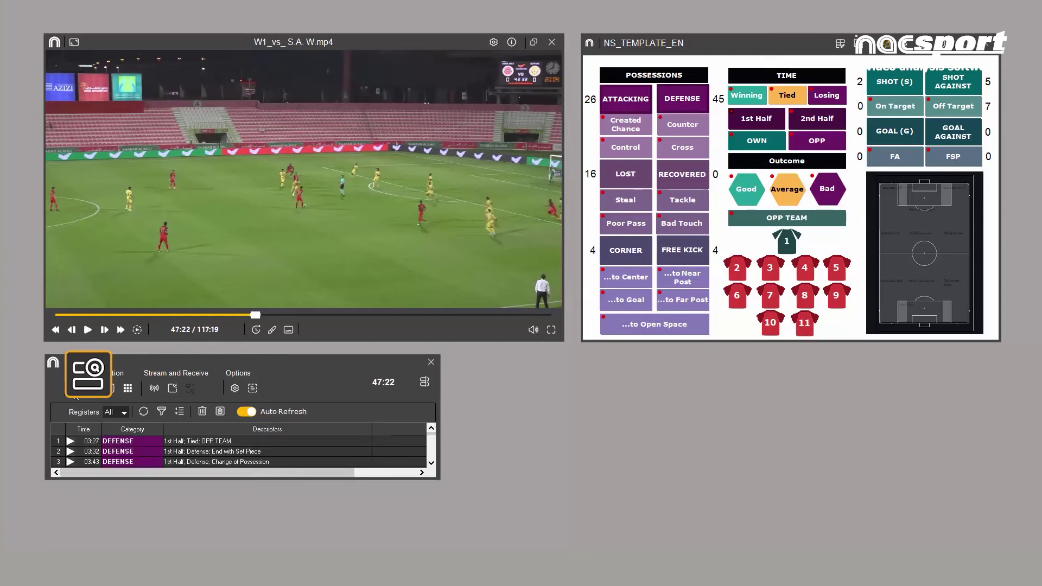
pyautogui.click(180, 413)
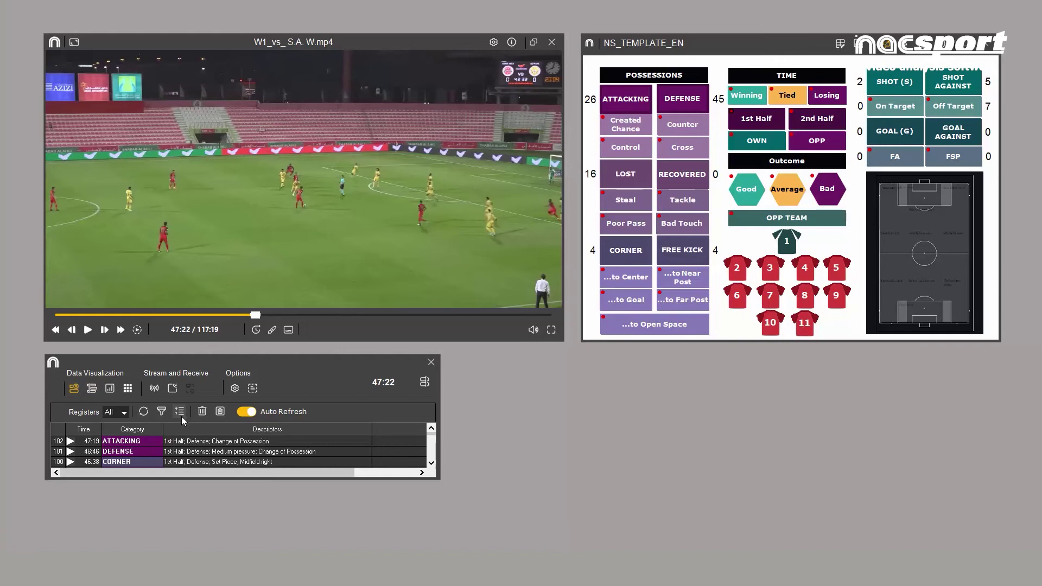
pyautogui.moveTo(440, 480); pyautogui.dragTo(525, 524)
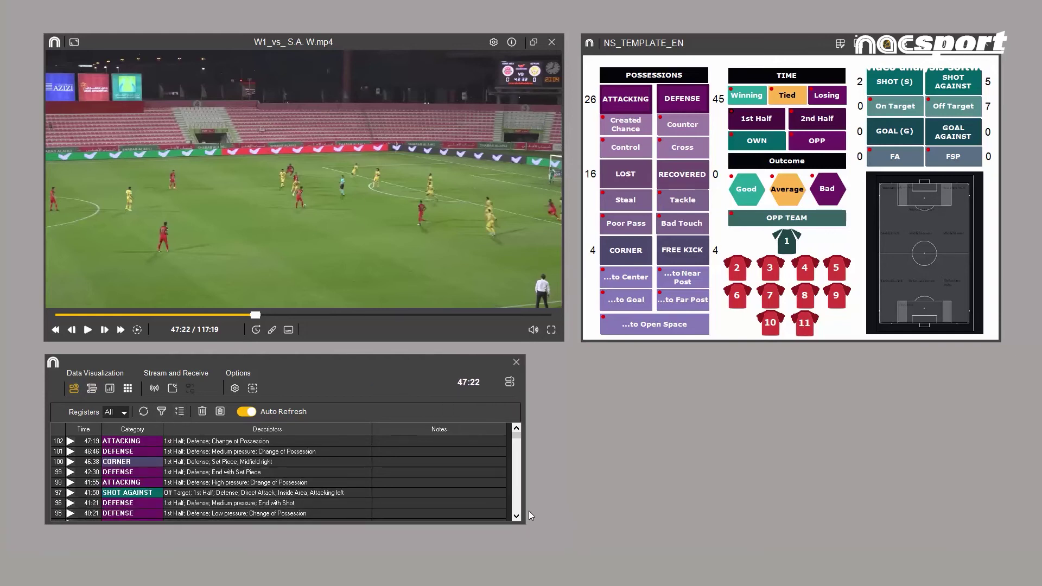
# Step: Switch to an enlarged timeline zoomed around minute 47, then bring up saved dashboards
pyautogui.click(92, 388)
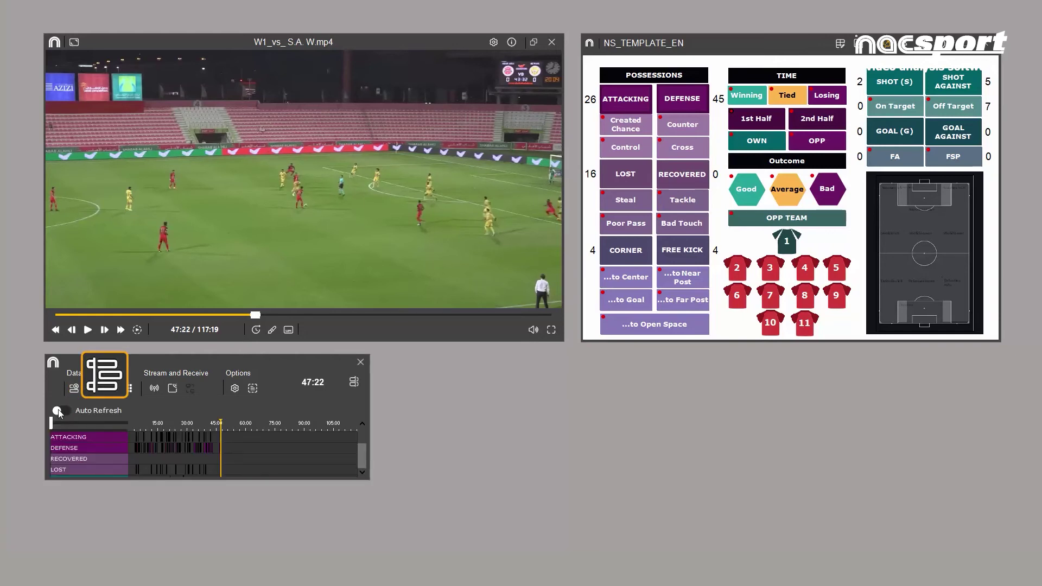
pyautogui.moveTo(368, 478); pyautogui.dragTo(524, 547)
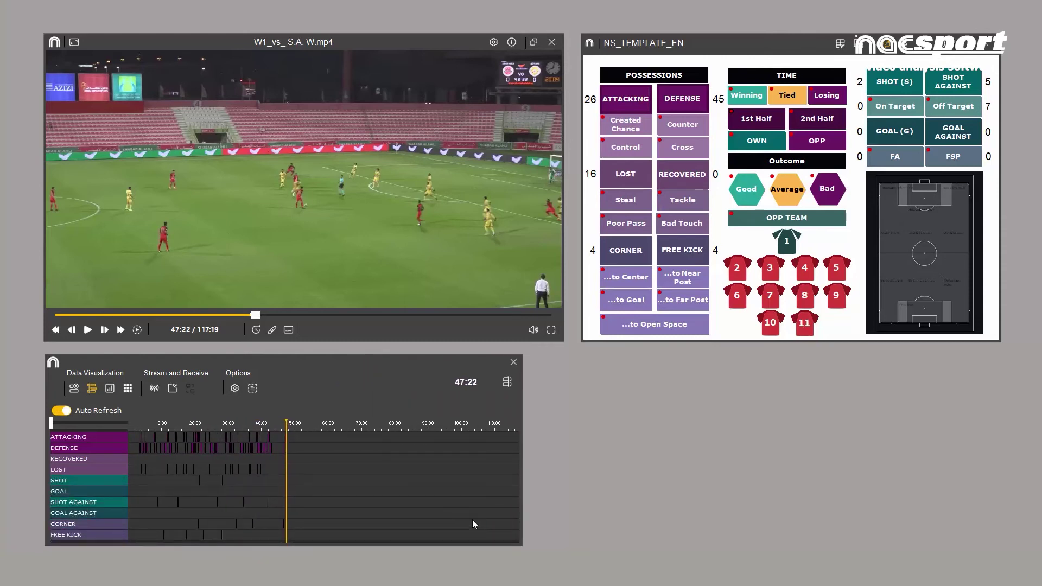
pyautogui.moveTo(53, 424); pyautogui.dragTo(127, 423)
pyautogui.moveTo(230, 539); pyautogui.dragTo(235, 539)
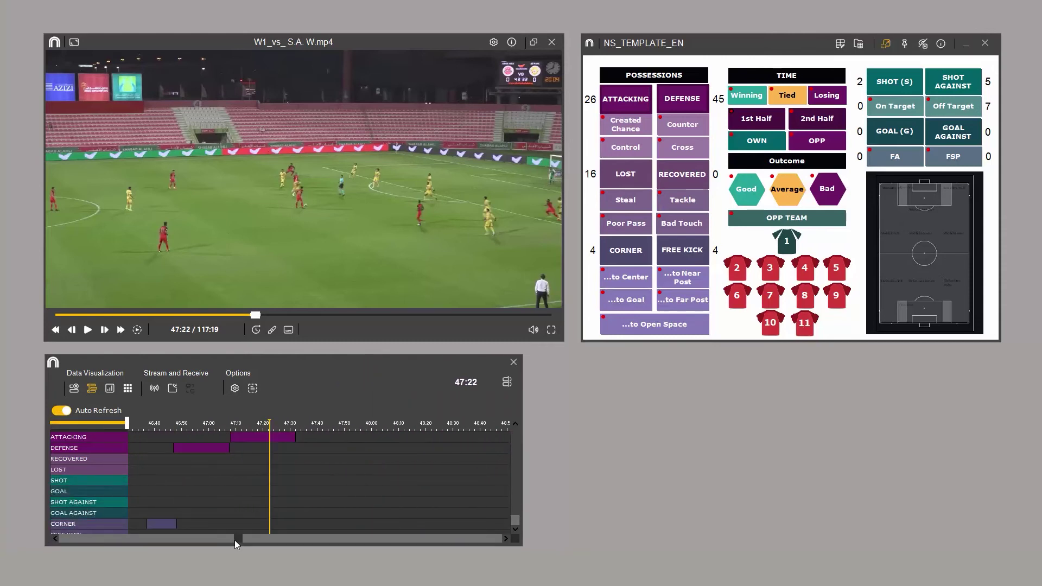
pyautogui.click(108, 389)
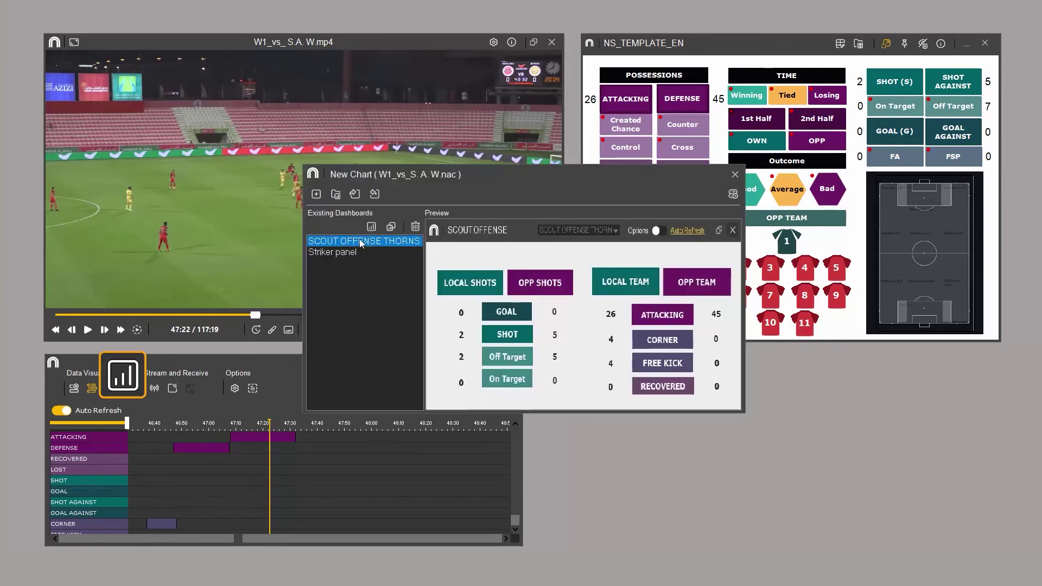
# Step: Move the SCOUT OFFENSE dashboard aside and check SHOT/Off Target events in the data matrix
pyautogui.moveTo(448, 210); pyautogui.dragTo(728, 381)
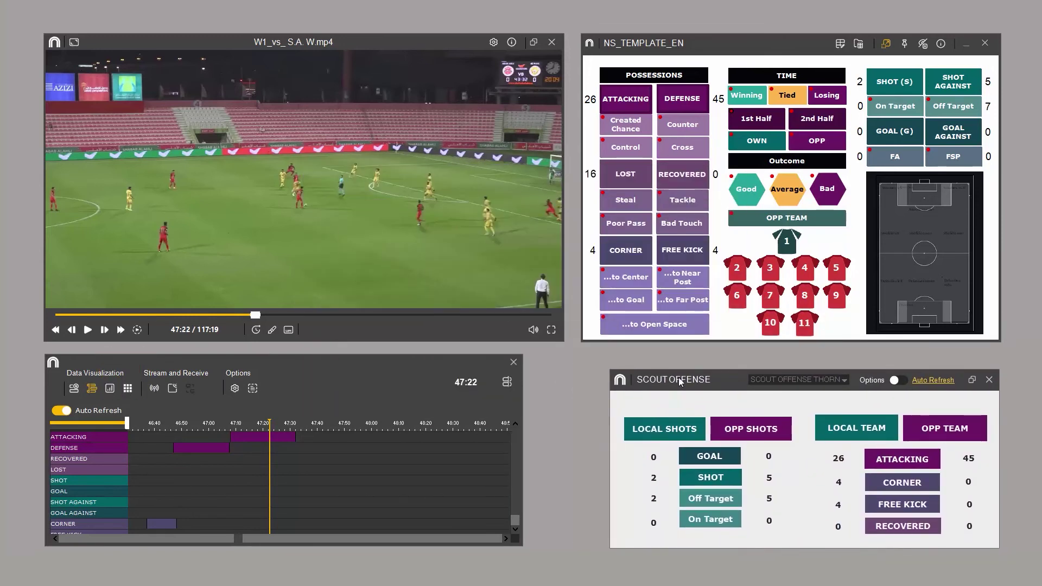
pyautogui.click(128, 389)
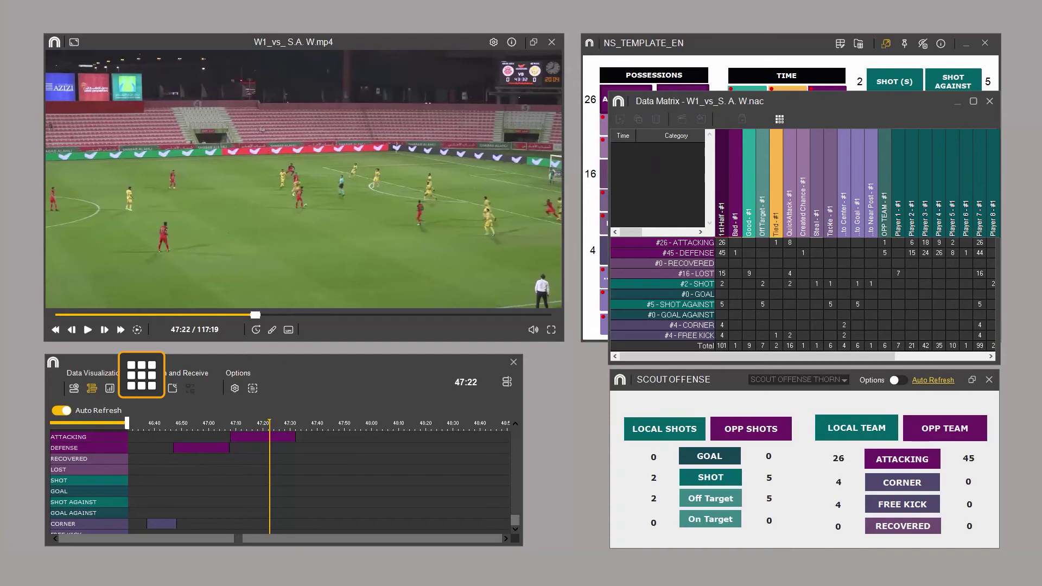
pyautogui.click(765, 288)
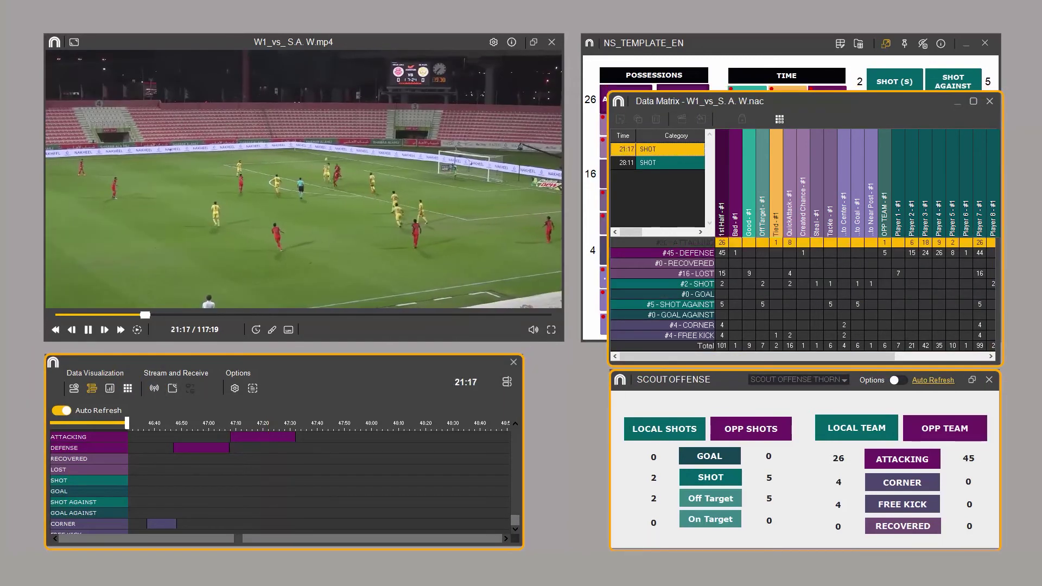
pyautogui.click(989, 101)
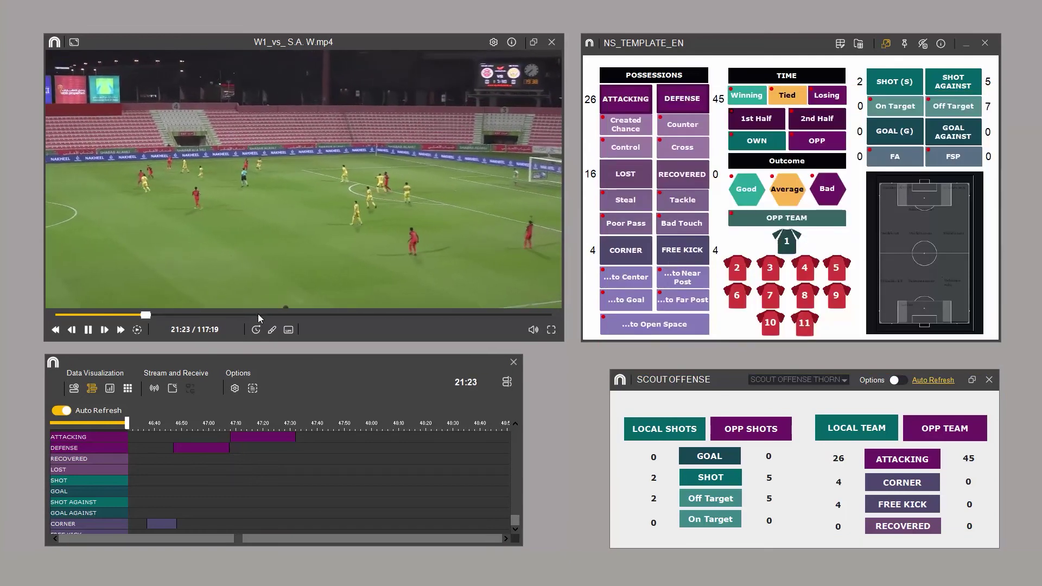
# Step: Seek the video to 47:18 and show the registers list again
pyautogui.click(256, 316)
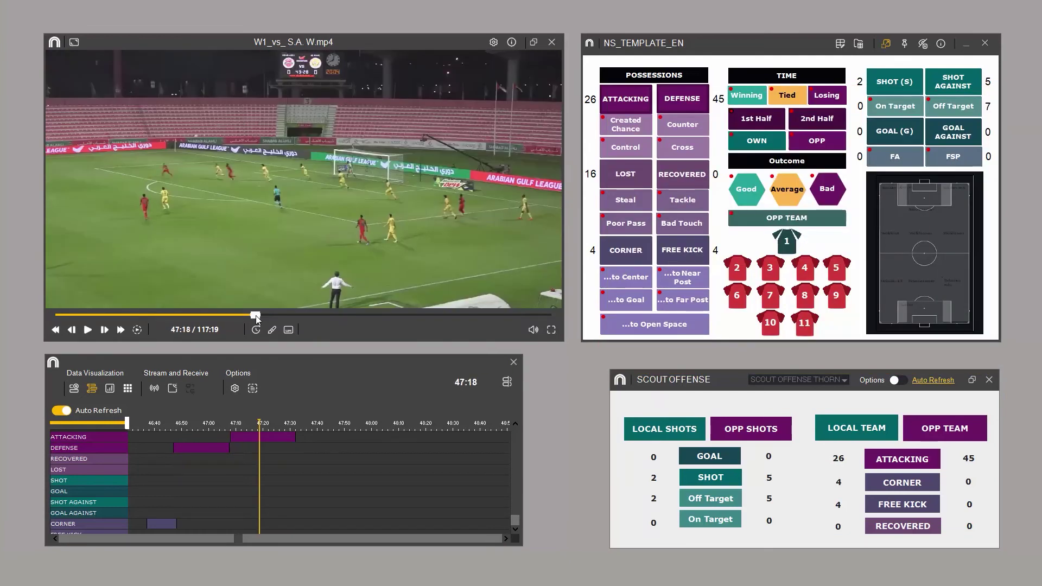
pyautogui.click(73, 389)
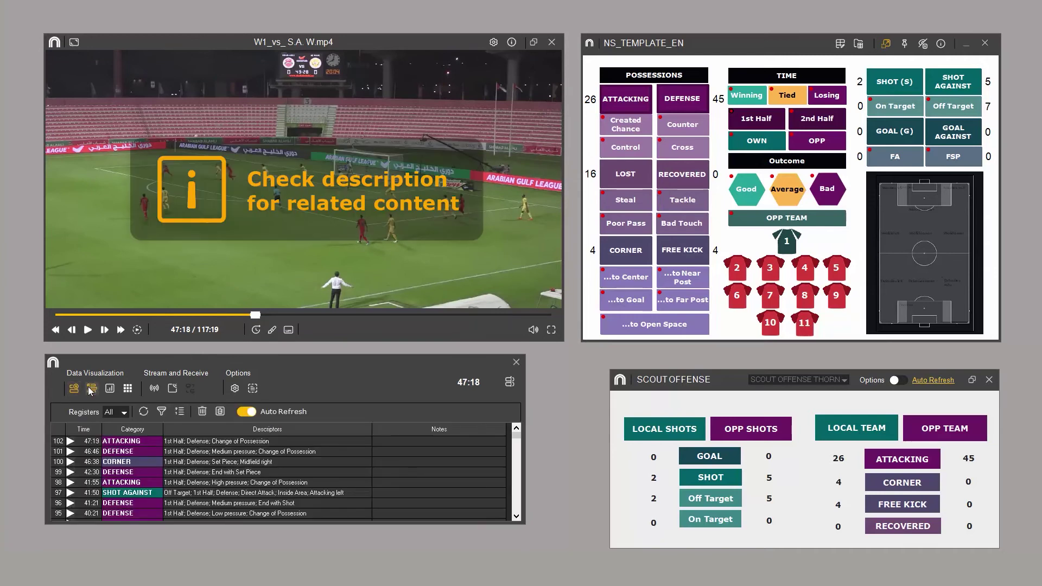
pyautogui.click(92, 389)
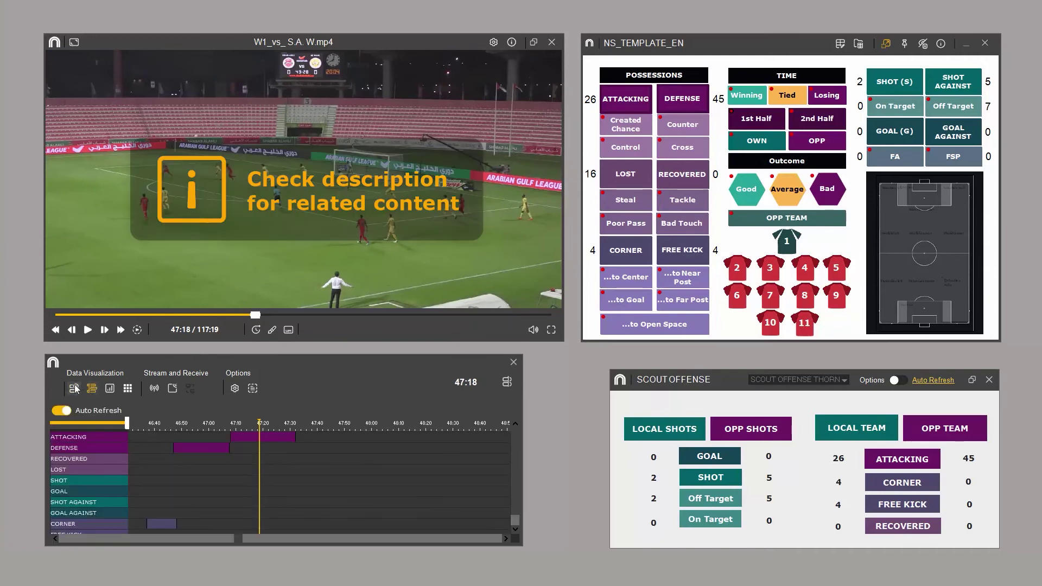
pyautogui.click(74, 385)
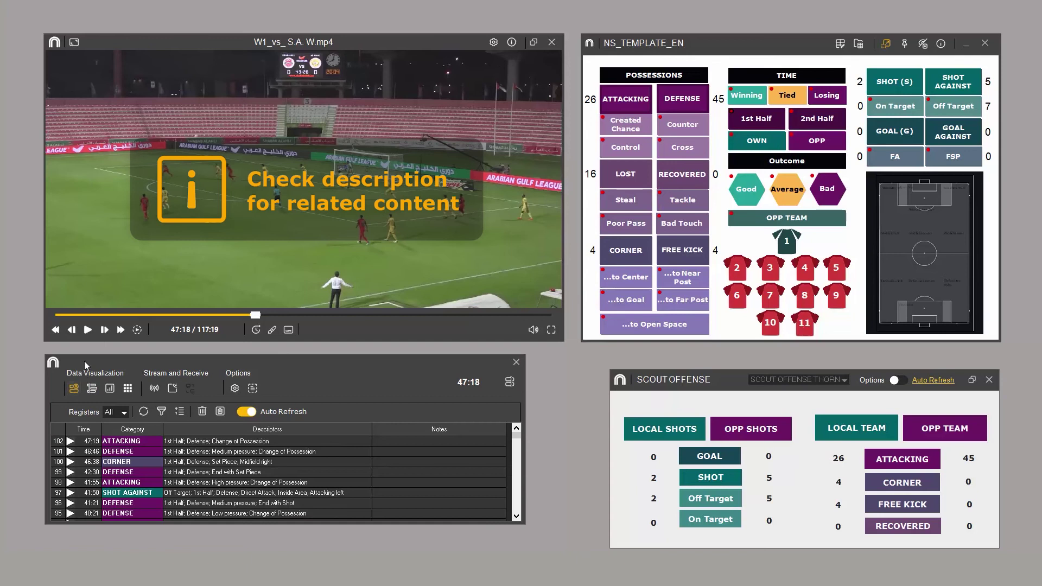
# Step: Play the video, tag a SHOT (S) Off Target at 47:25, close SCOUT OFFENSE, and pause
pyautogui.click(87, 329)
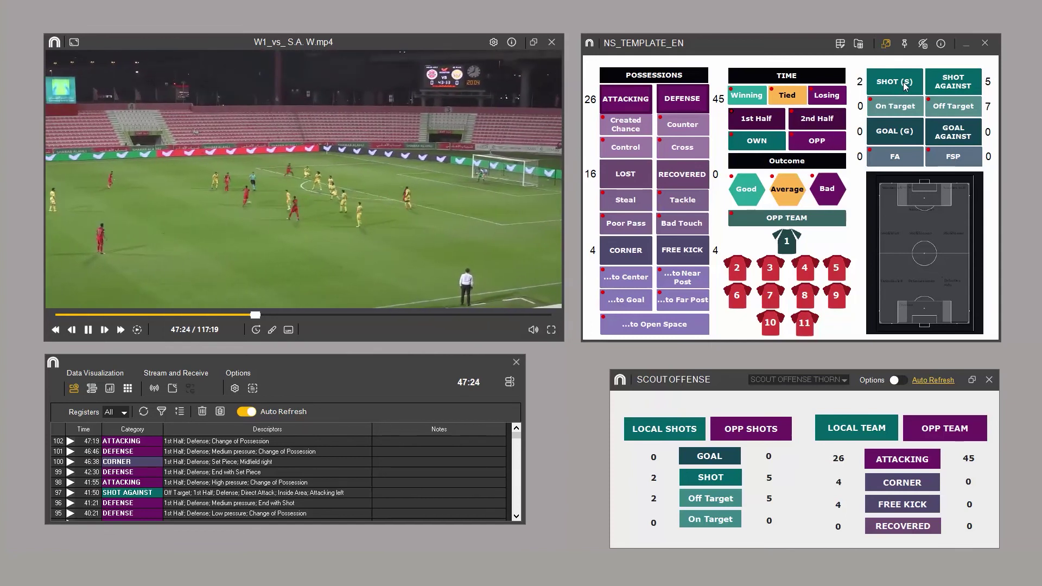
pyautogui.click(905, 86)
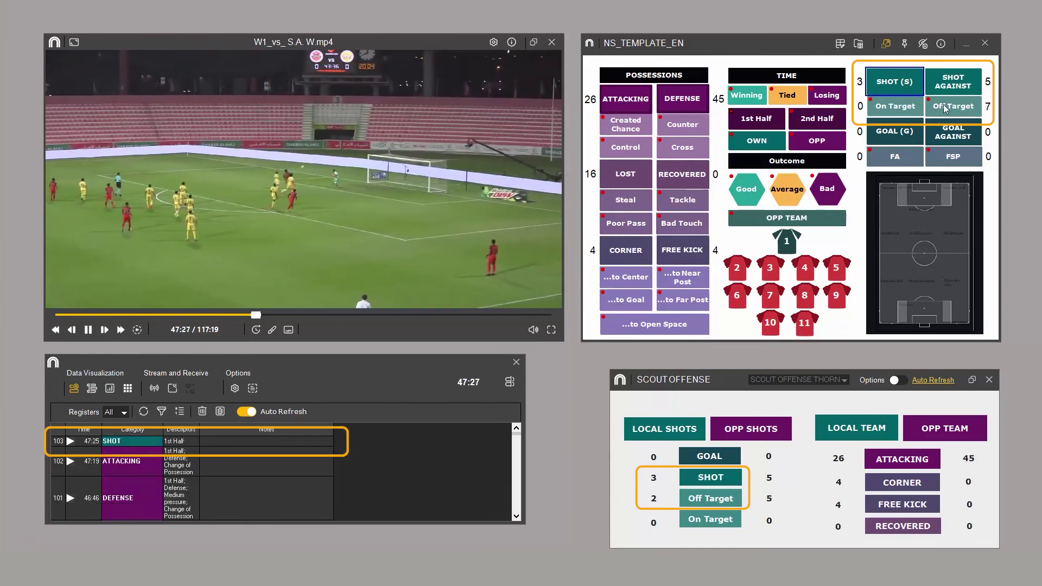
pyautogui.click(943, 104)
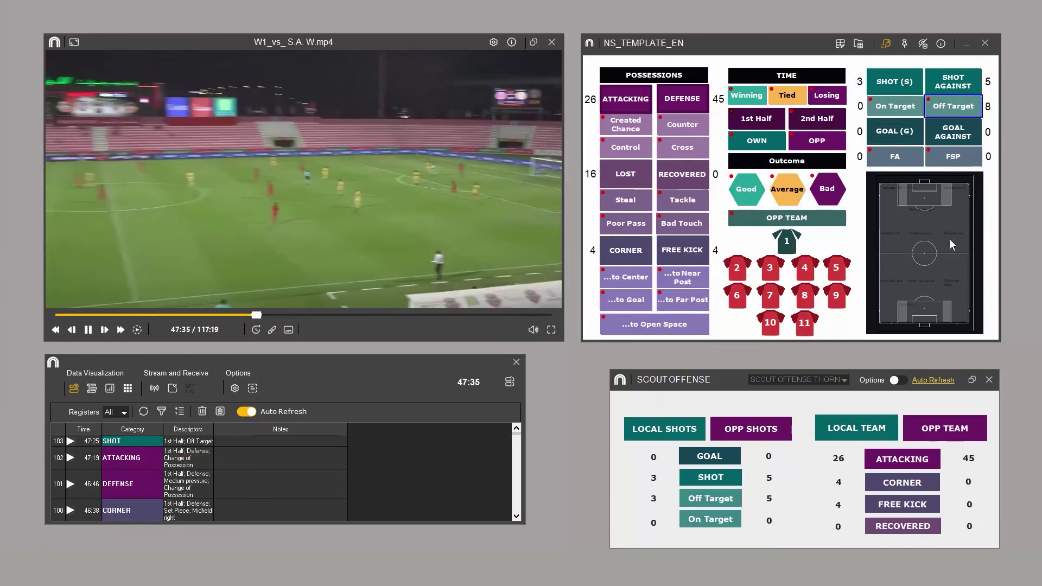
pyautogui.click(989, 380)
pyautogui.press('space')
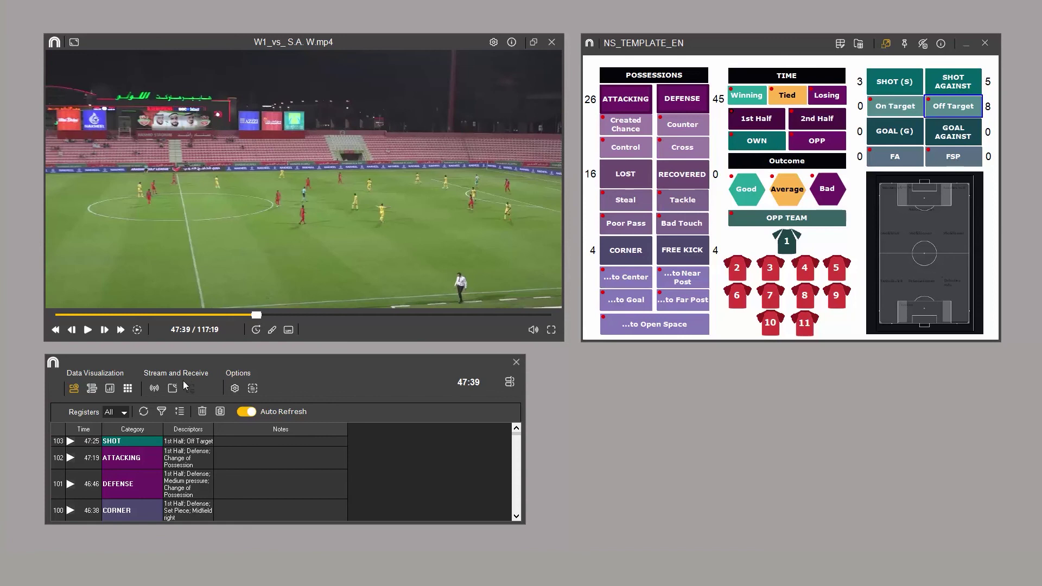
# Step: Enter Current Day W1, Field/Stadium LOCAL and Cloudy weather in the Context form, then save
pyautogui.click(74, 388)
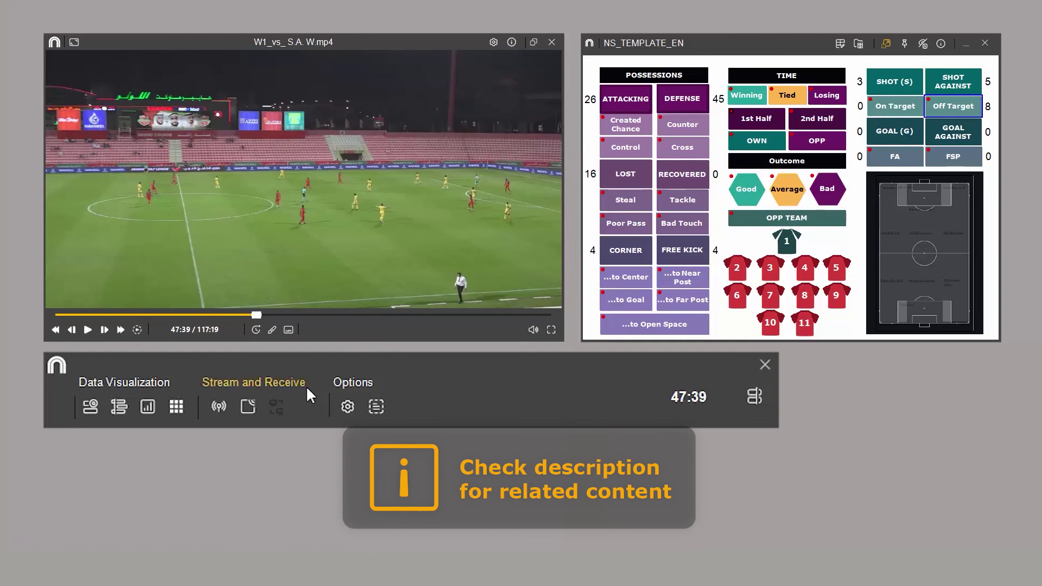
pyautogui.click(348, 406)
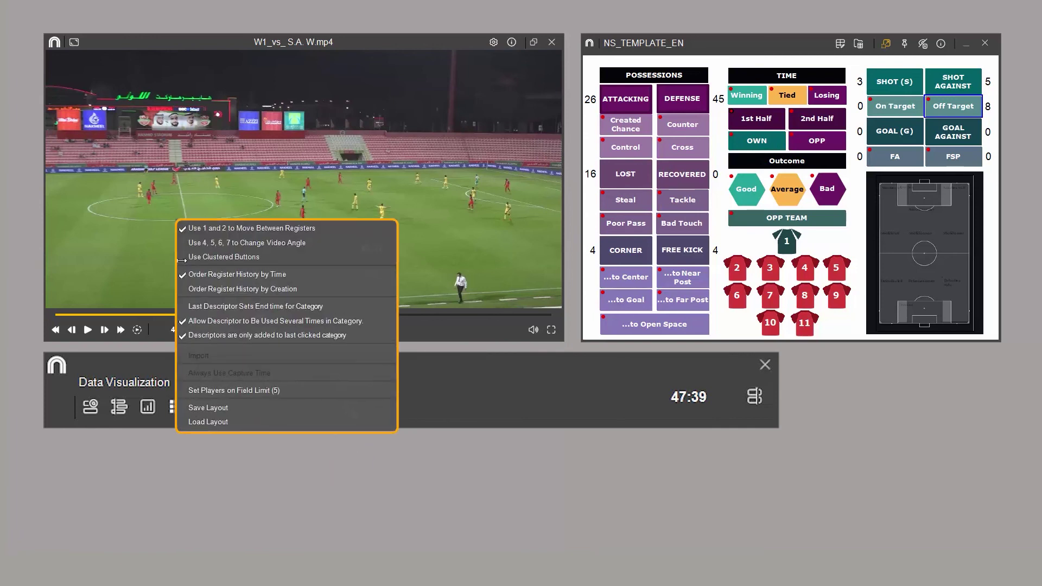
pyautogui.click(349, 407)
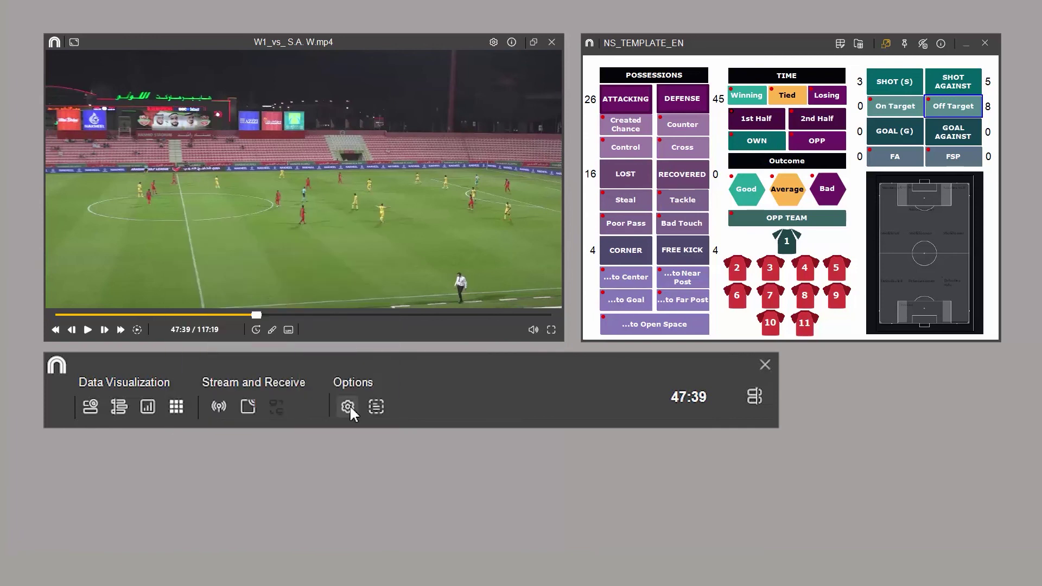
pyautogui.click(376, 407)
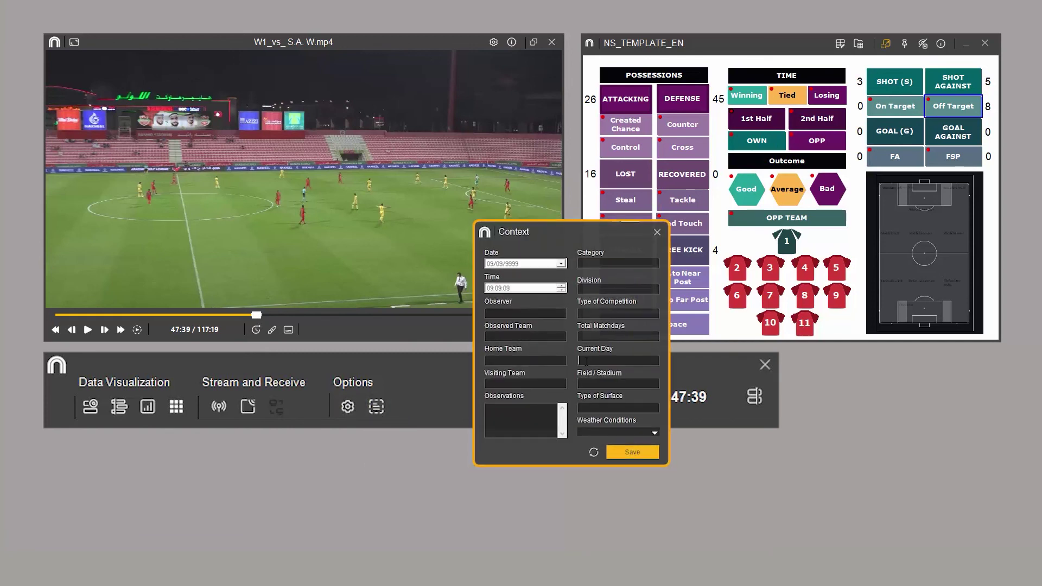
pyautogui.write('LOCAL')
pyautogui.click(654, 434)
pyautogui.click(627, 450)
pyautogui.click(633, 452)
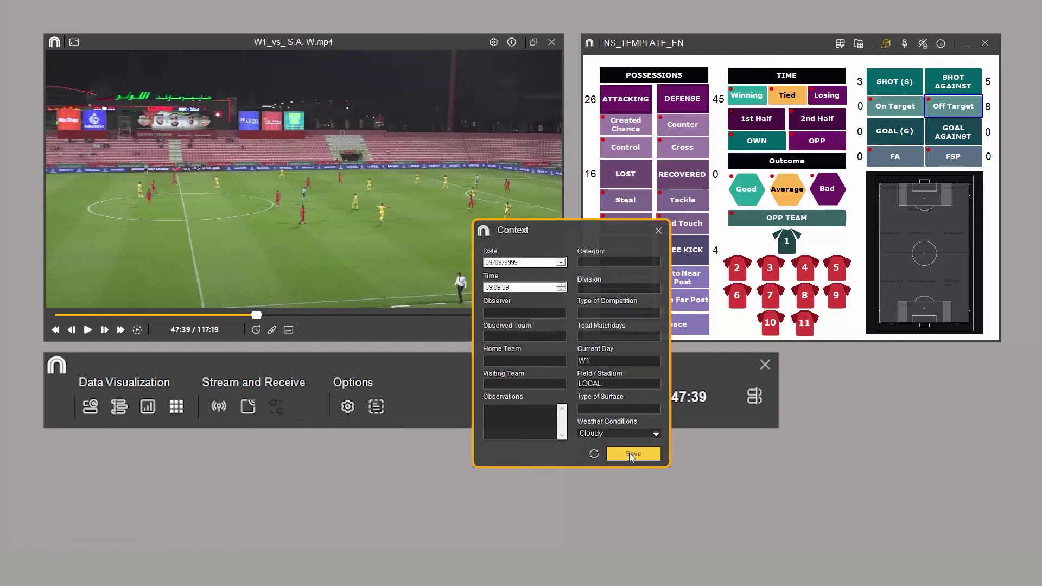